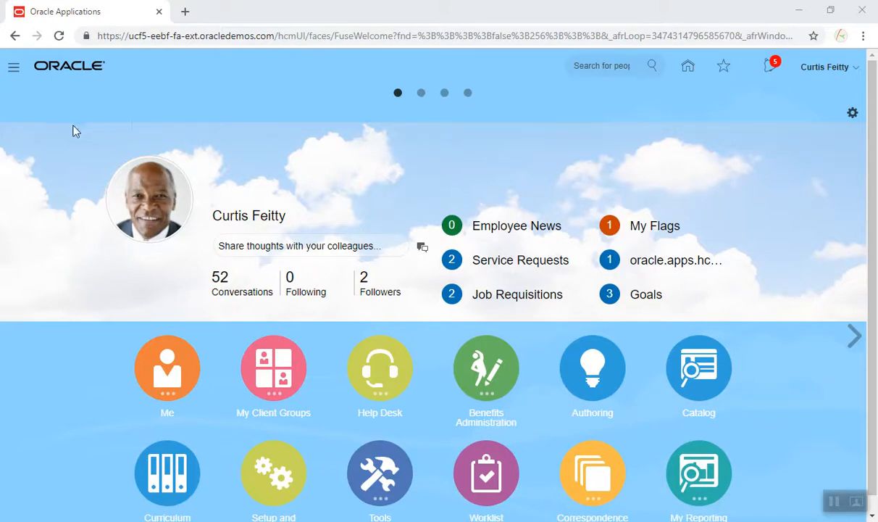
# Step: Go to the New Person work area of My Client Groups and start the Hire an Employee process
pyautogui.click(11, 71)
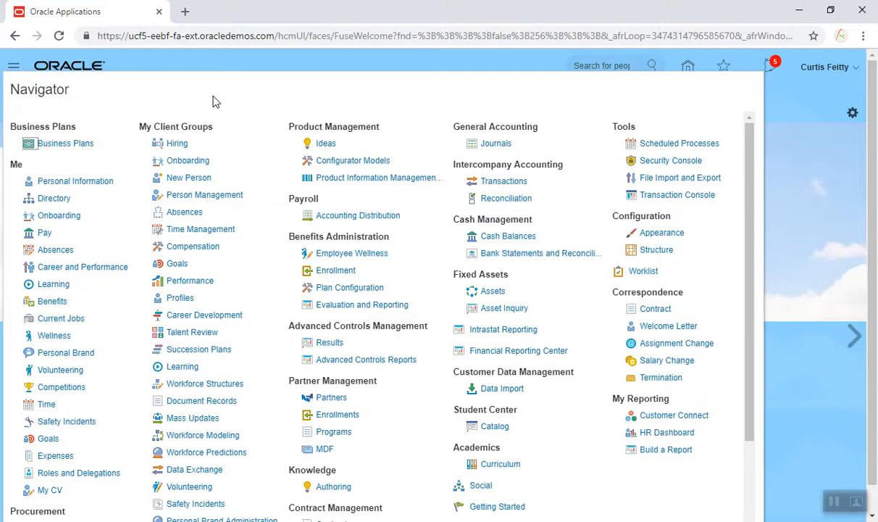
pyautogui.click(188, 181)
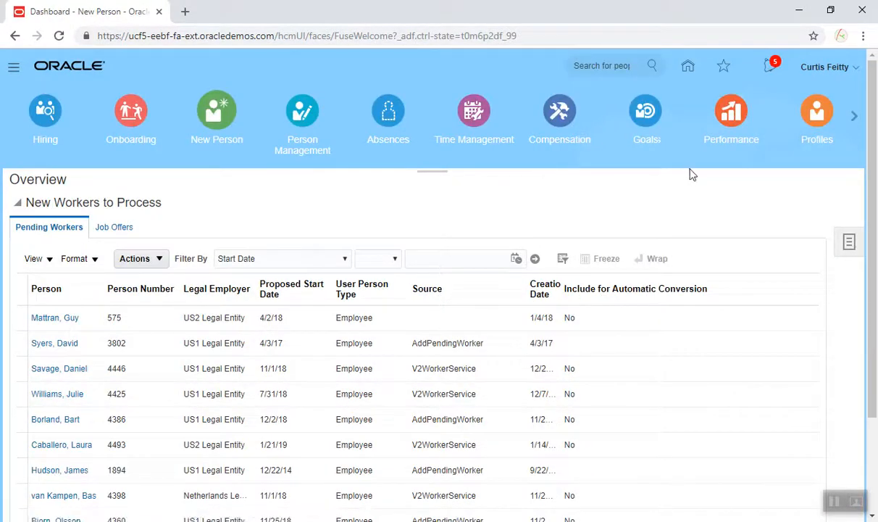
pyautogui.click(850, 244)
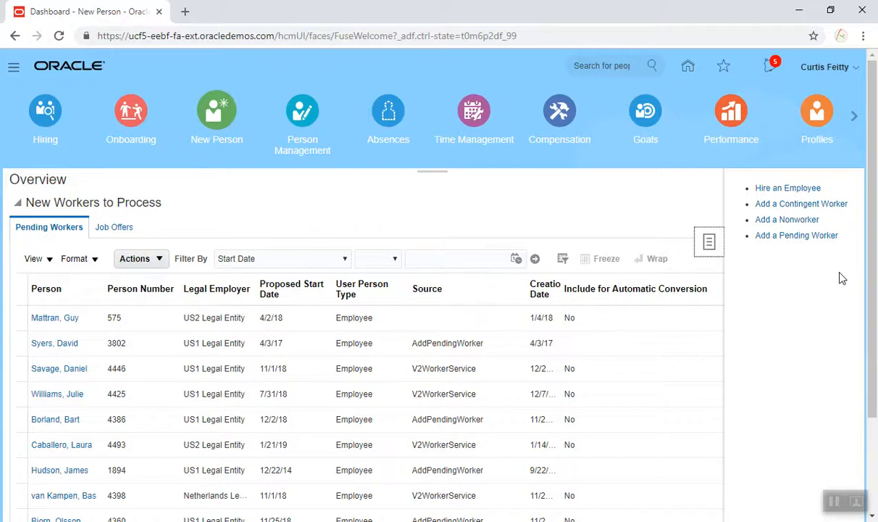
pyautogui.click(788, 195)
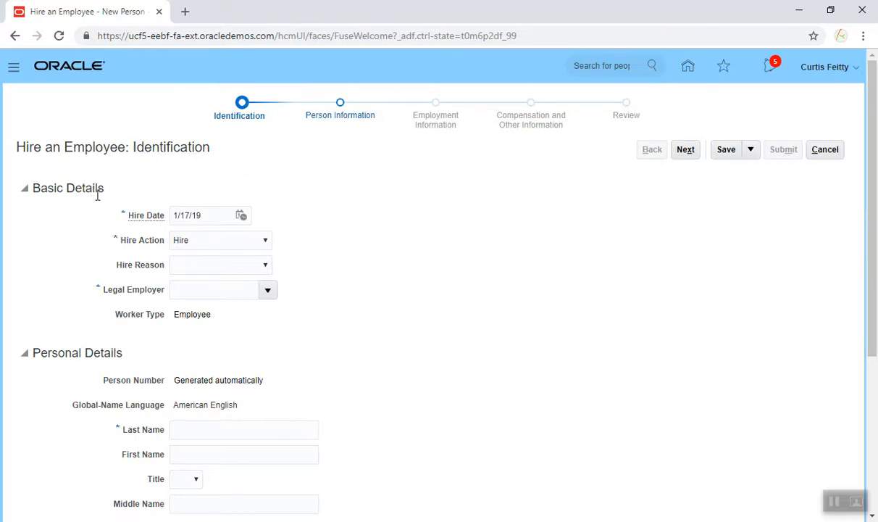
# Step: Set the hire action to Hire, the hire reason to Hire to fill vacant position, and the legal employer to US1 Legal Entity
pyautogui.click(215, 217)
pyautogui.click(388, 253)
pyautogui.click(246, 240)
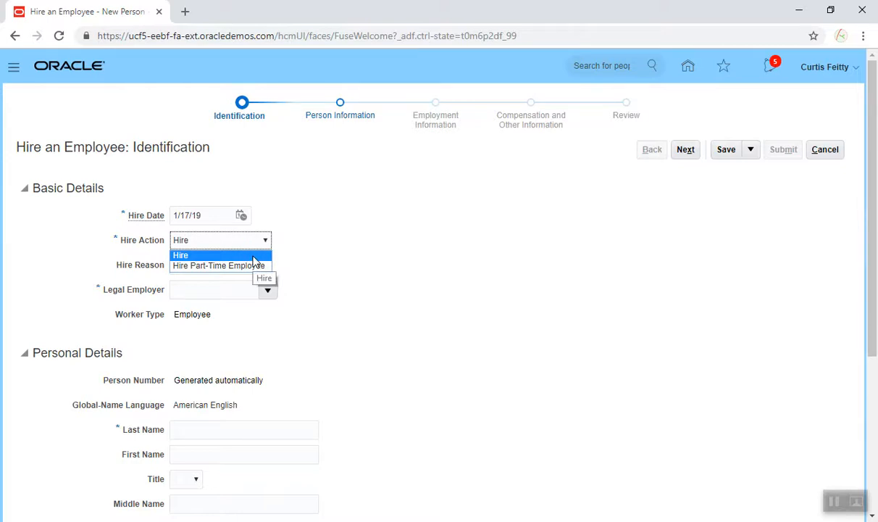
pyautogui.click(253, 257)
pyautogui.click(247, 267)
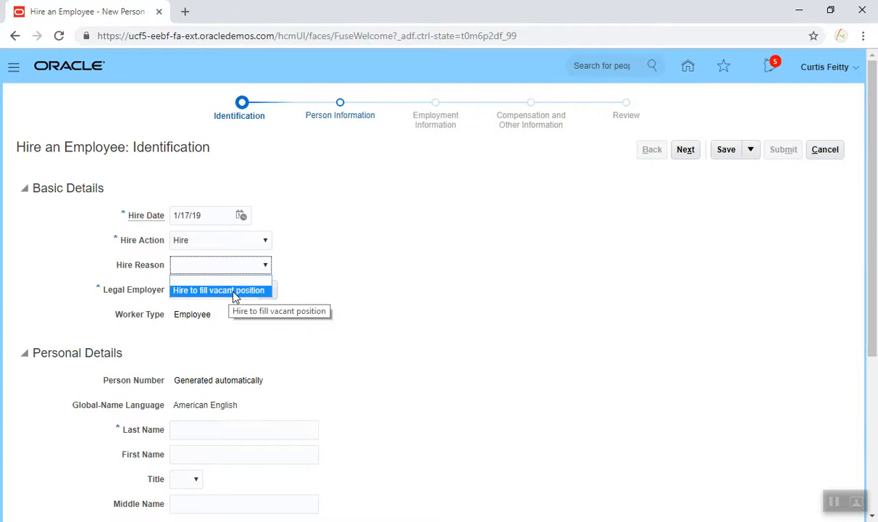
pyautogui.click(234, 293)
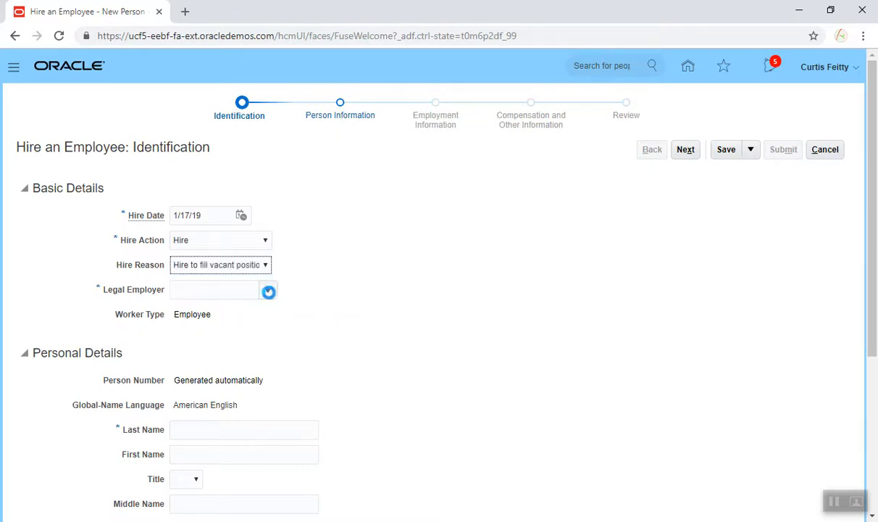
pyautogui.click(269, 291)
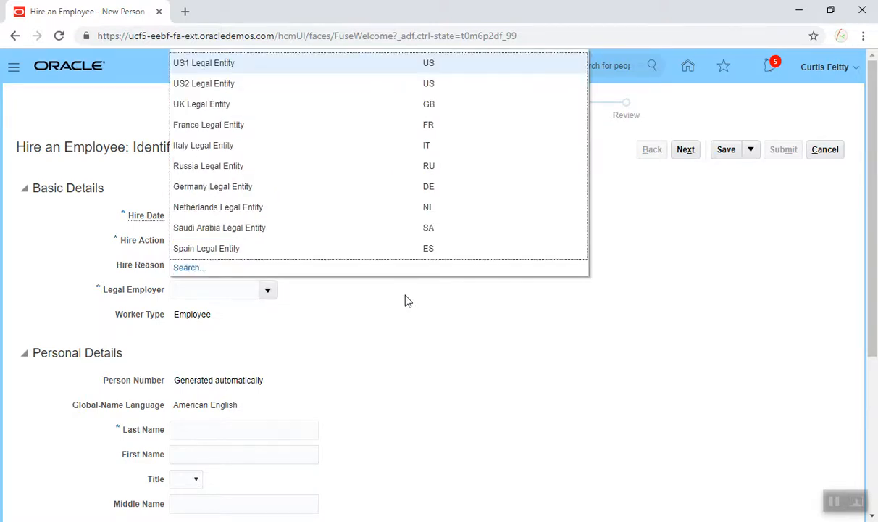
pyautogui.click(203, 63)
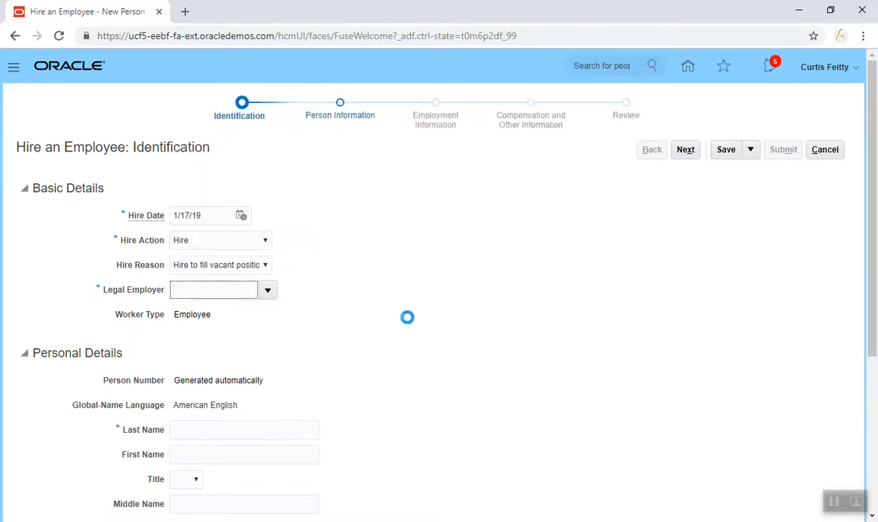
# Step: Enter the employee's last name and first name in the personal details and set the title to Mr
pyautogui.moveTo(873, 244); pyautogui.dragTo(872, 345)
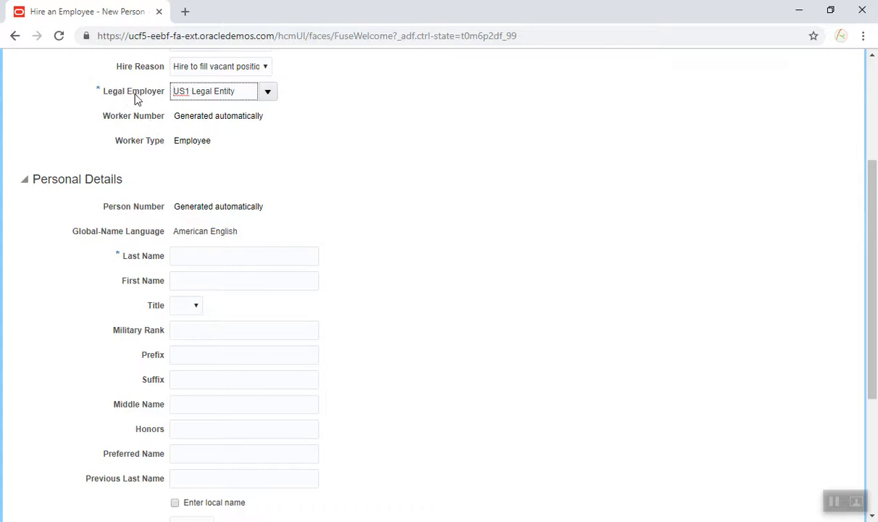
pyautogui.click(196, 255)
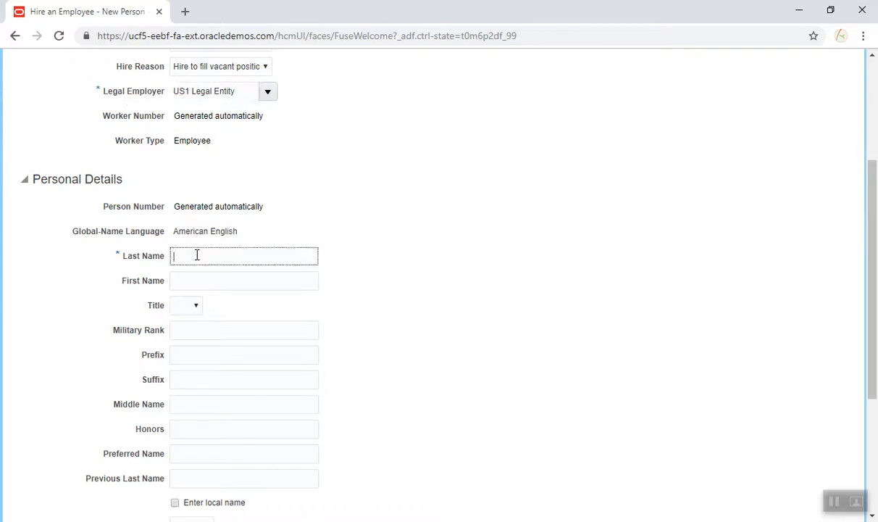
pyautogui.write('Jhoney')
pyautogui.click(196, 277)
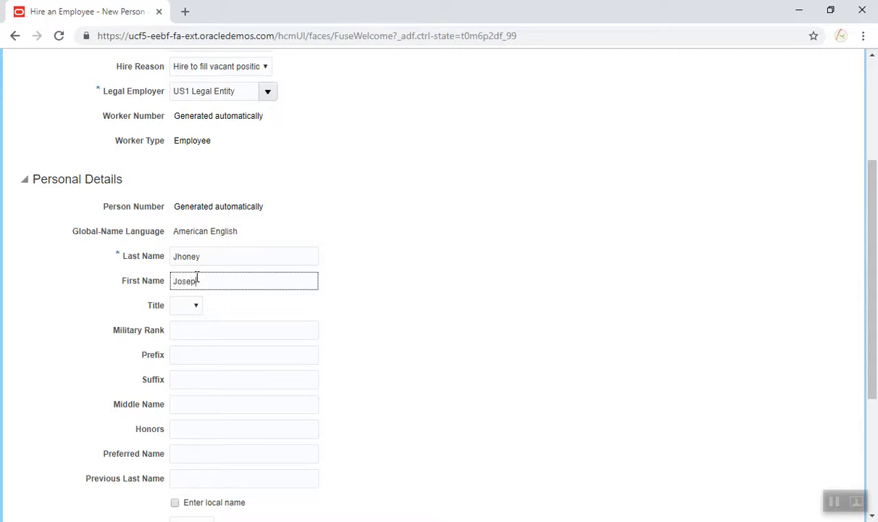
pyautogui.click(193, 305)
pyautogui.click(186, 353)
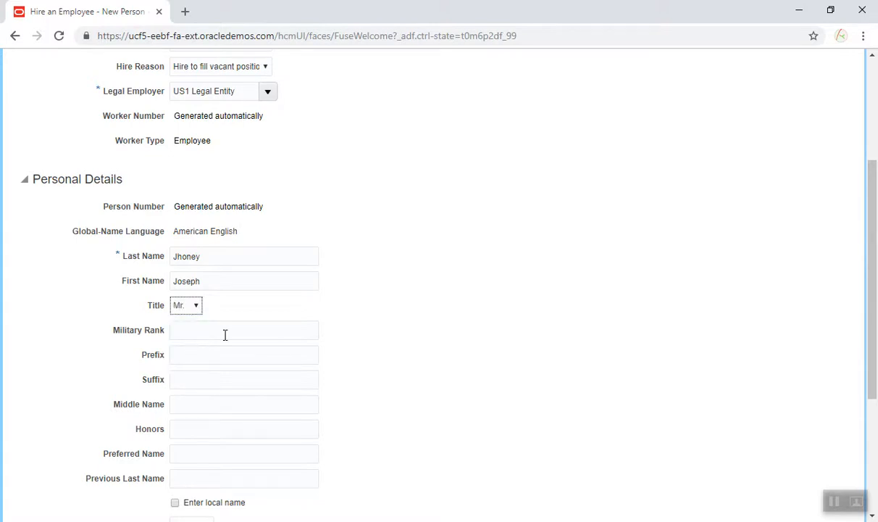
pyautogui.click(224, 332)
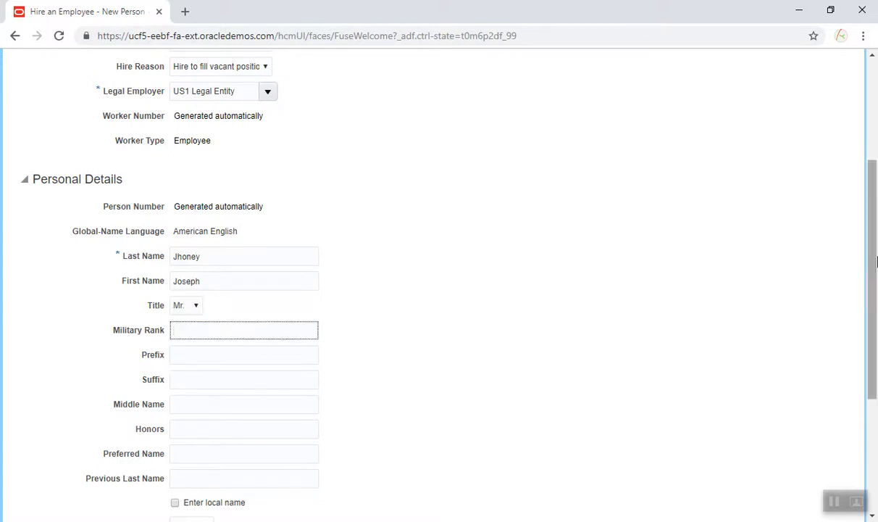
# Step: Set the employee's gender to Male and fill in the date of birth
pyautogui.moveTo(874, 260); pyautogui.dragTo(873, 368)
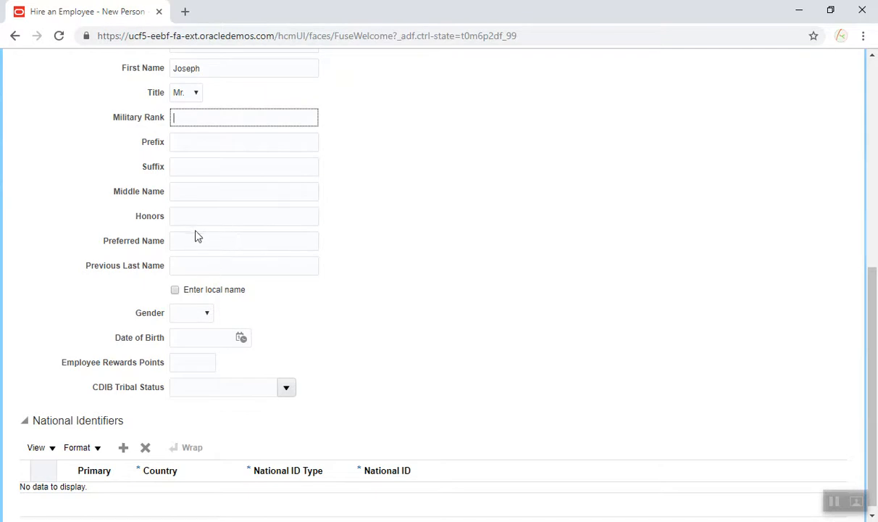
pyautogui.click(184, 315)
pyautogui.click(187, 350)
pyautogui.click(190, 339)
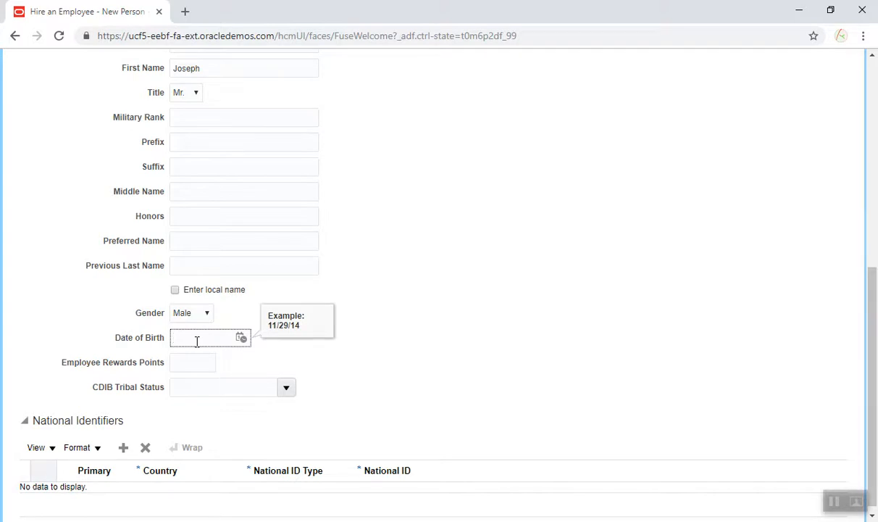
pyautogui.write('098')
pyautogui.write('09/1986')
pyautogui.click(476, 327)
# Step: Add a United States national identifier of type Social Security Number and enter the employee's national ID
pyautogui.moveTo(873, 304); pyautogui.dragTo(874, 343)
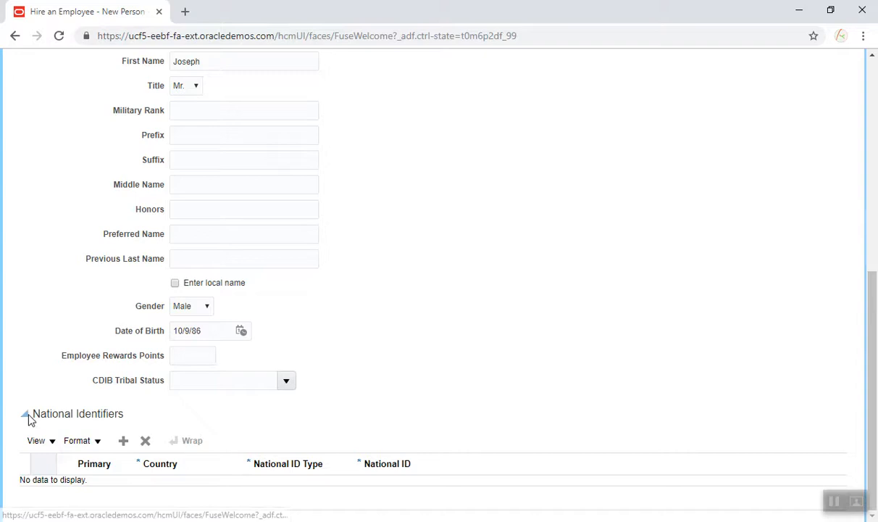
pyautogui.moveTo(32, 414); pyautogui.dragTo(92, 413)
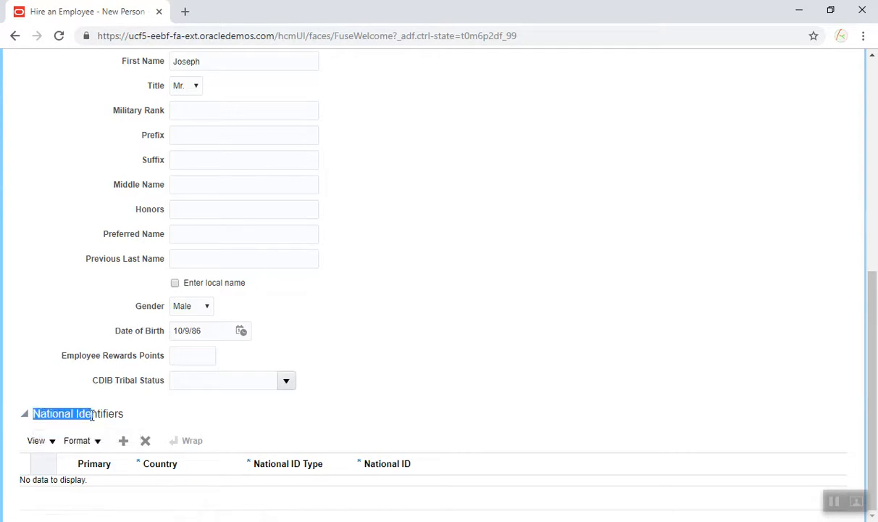
pyautogui.click(120, 419)
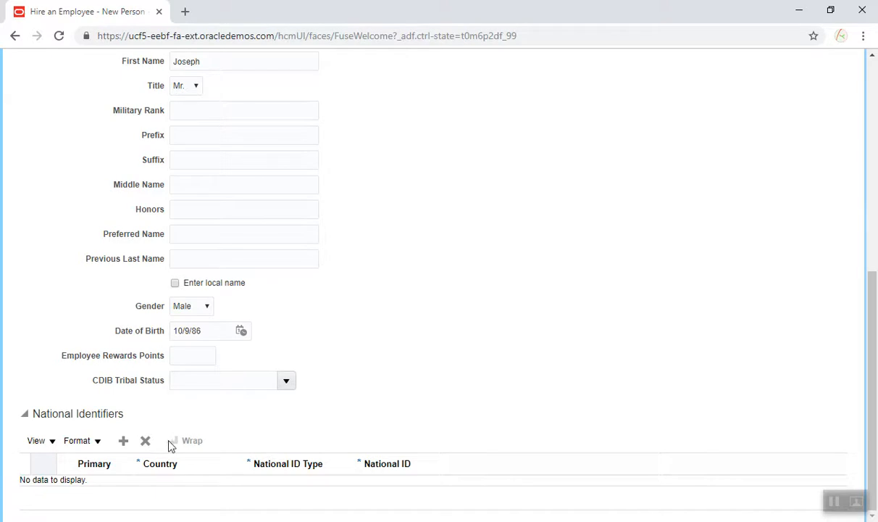
pyautogui.click(124, 449)
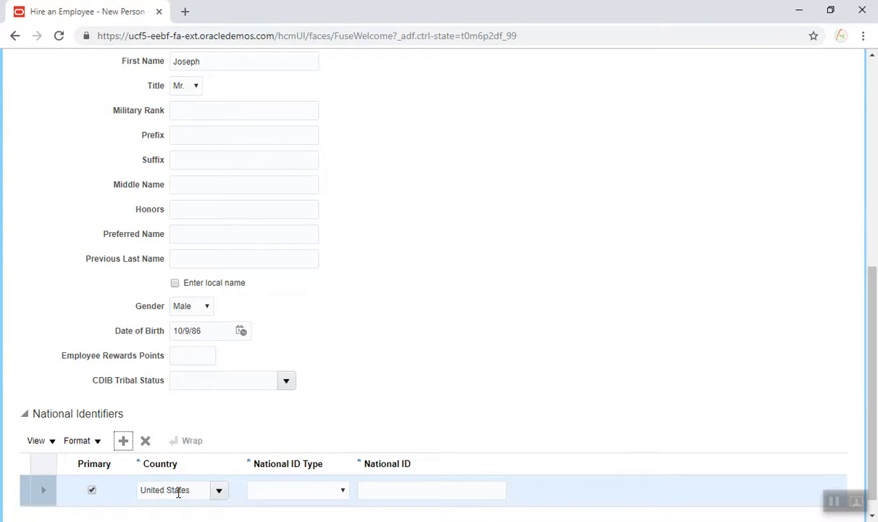
pyautogui.click(282, 492)
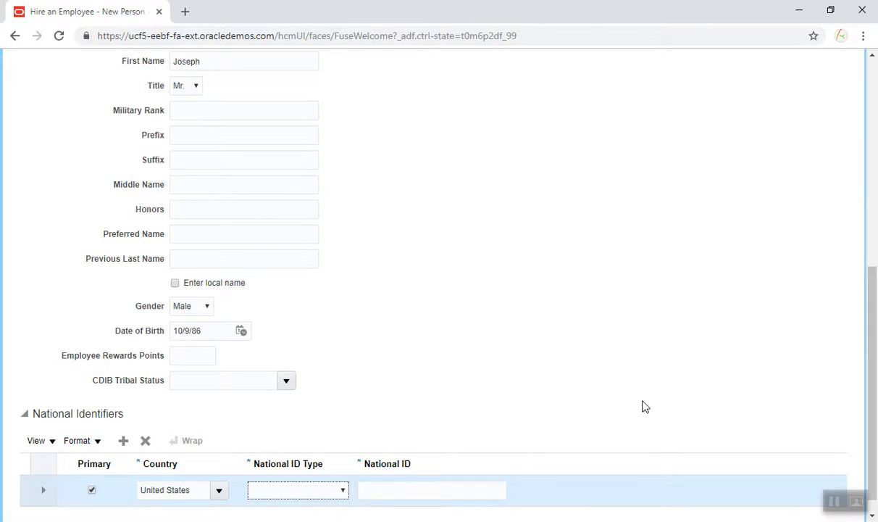
pyautogui.scroll(-1, 874, 391)
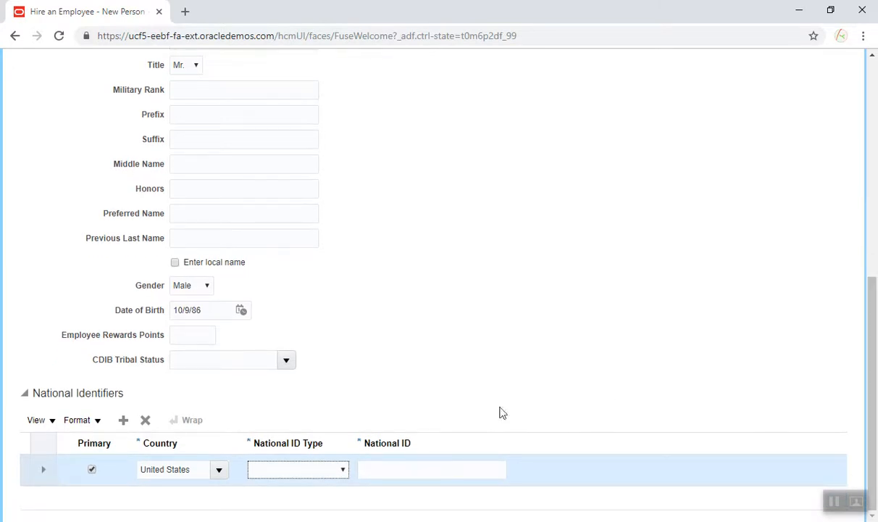
pyautogui.click(343, 472)
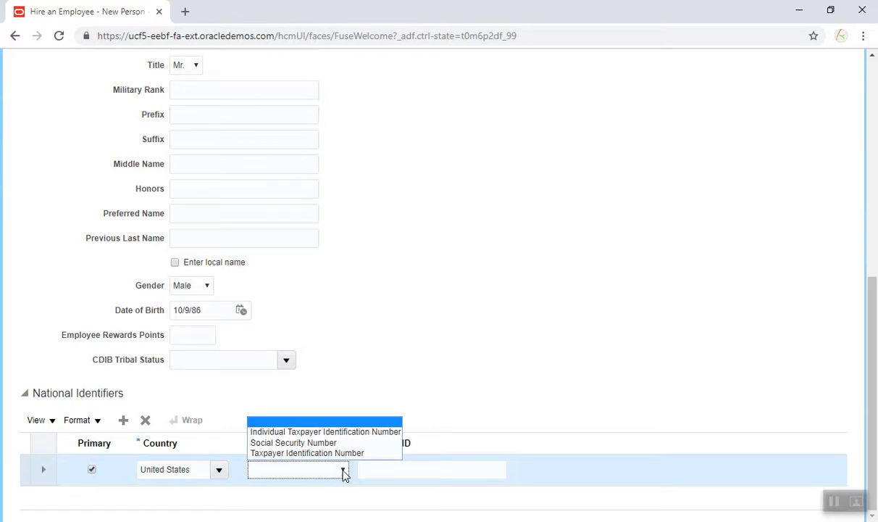
pyautogui.click(304, 442)
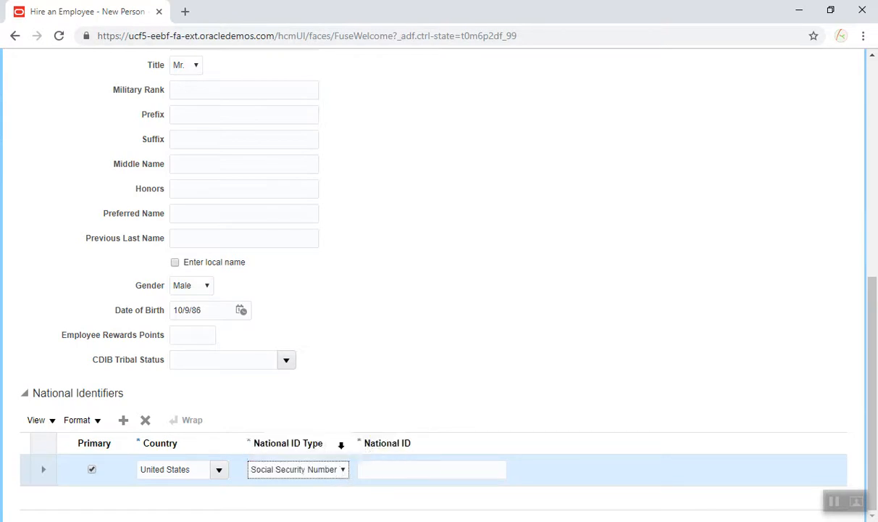
pyautogui.click(387, 473)
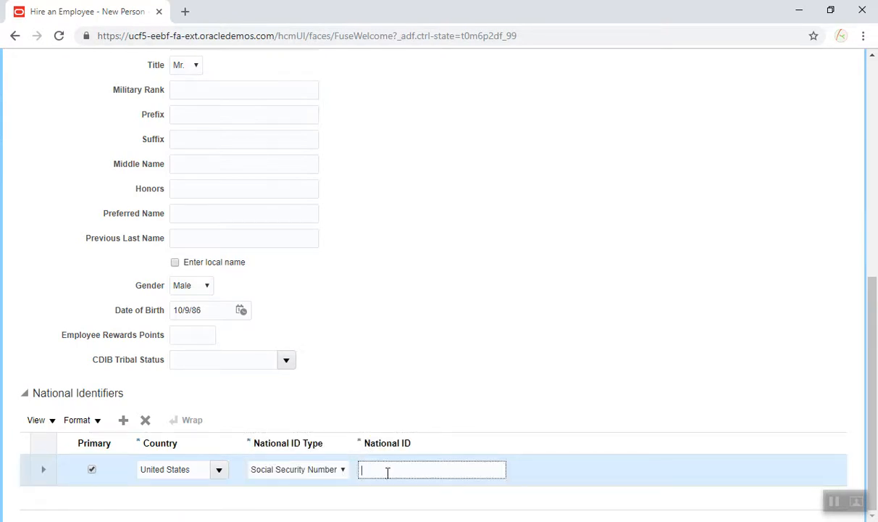
pyautogui.write('123-02-1234')
# Step: Save the identification details and proceed to the Person Information stage of the hire
pyautogui.moveTo(877, 381); pyautogui.dragTo(876, 192)
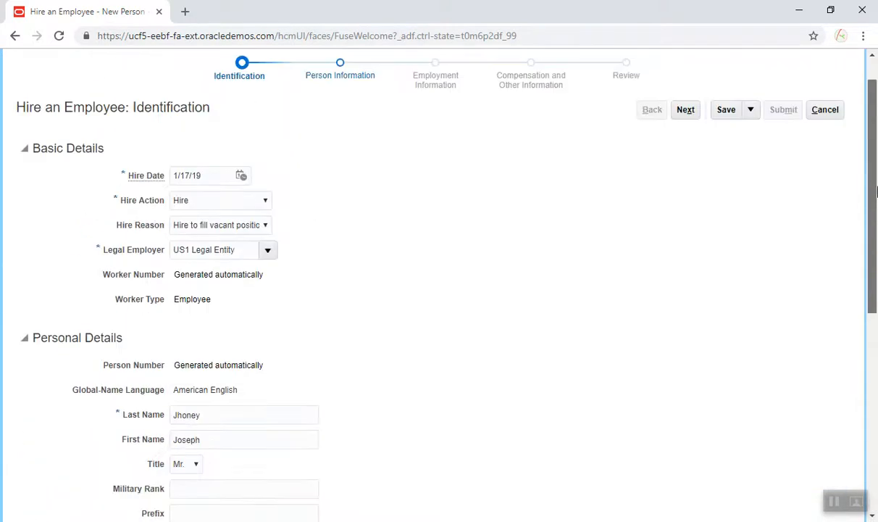
pyautogui.click(727, 115)
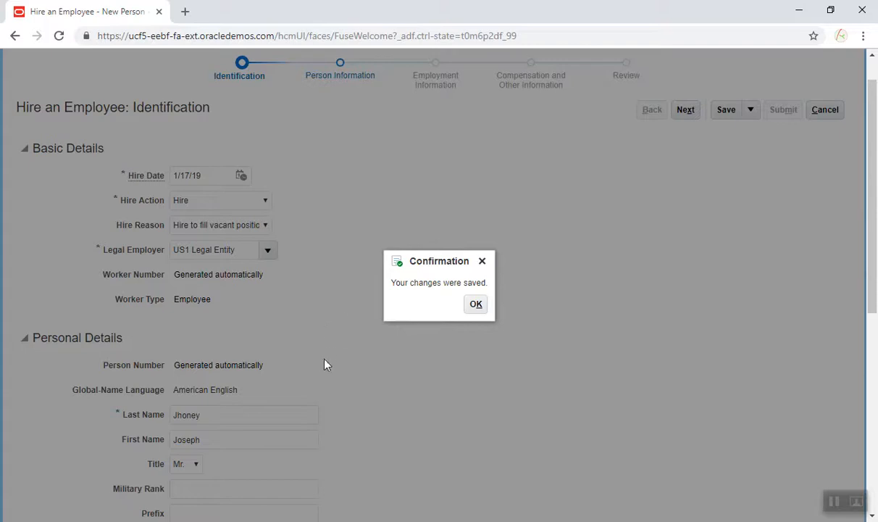
pyautogui.click(471, 311)
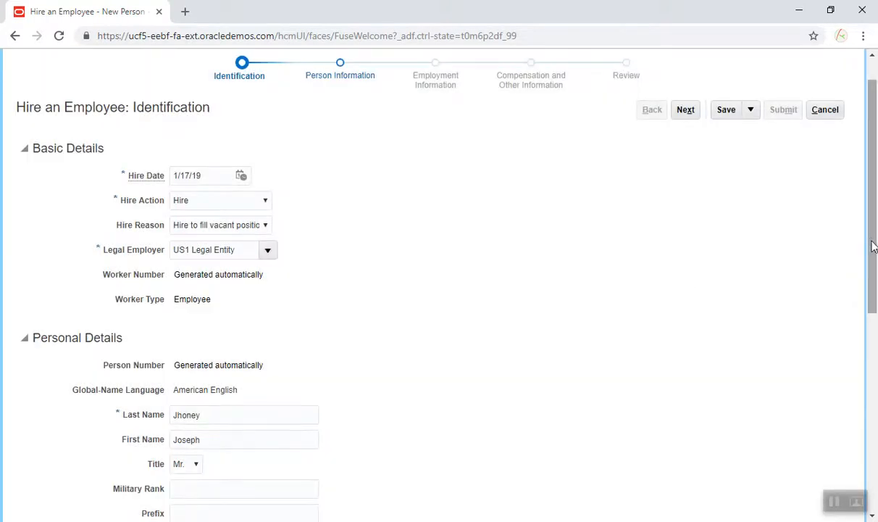
pyautogui.moveTo(871, 245); pyautogui.dragTo(876, 222)
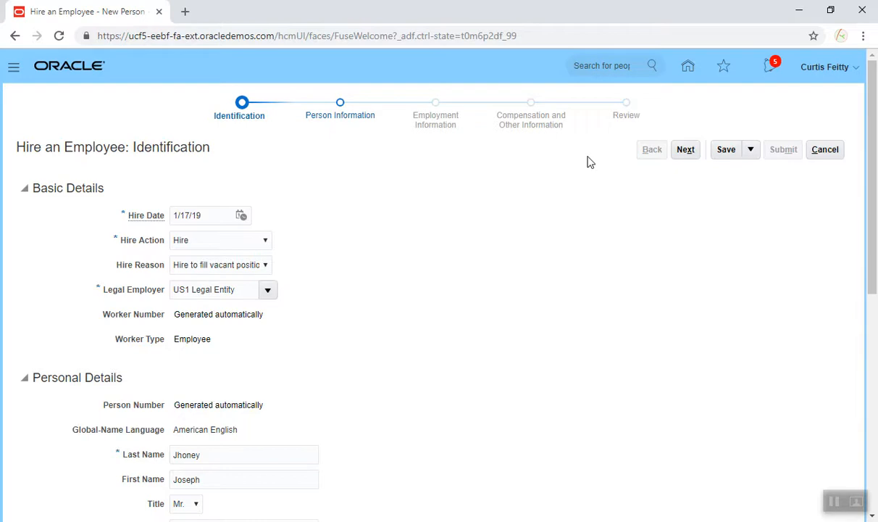
pyautogui.click(687, 153)
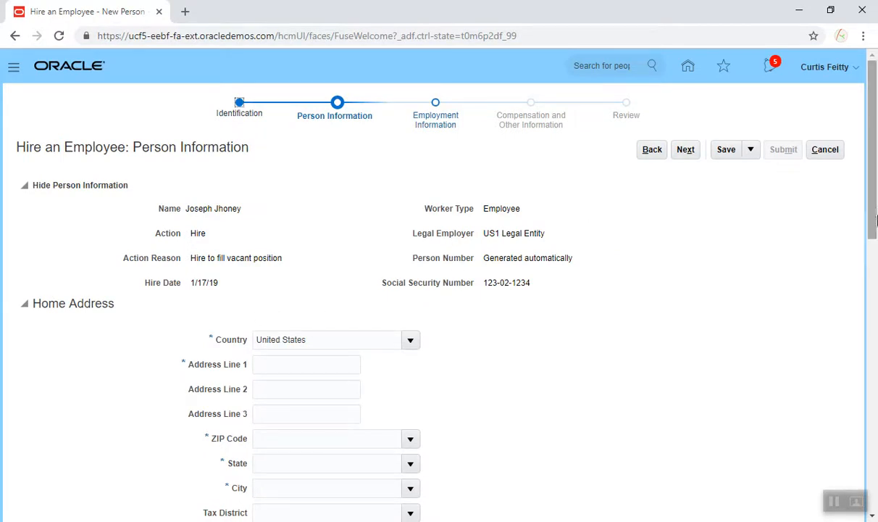
# Step: Open the ZIP code search for the home address and search for 700
pyautogui.moveTo(874, 207); pyautogui.dragTo(875, 278)
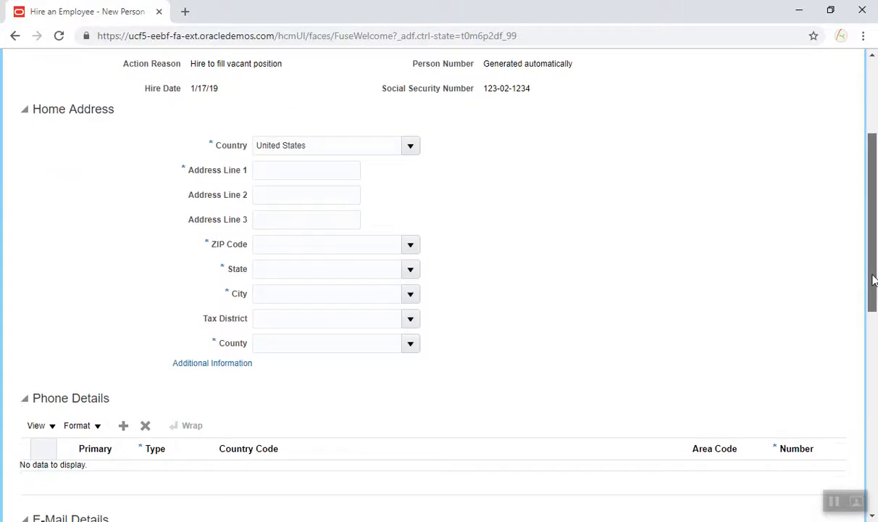
pyautogui.click(267, 174)
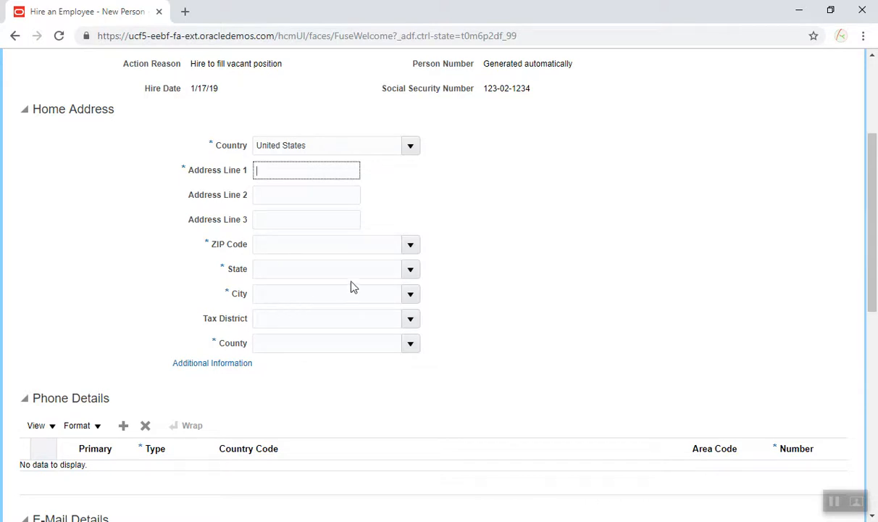
pyautogui.click(410, 244)
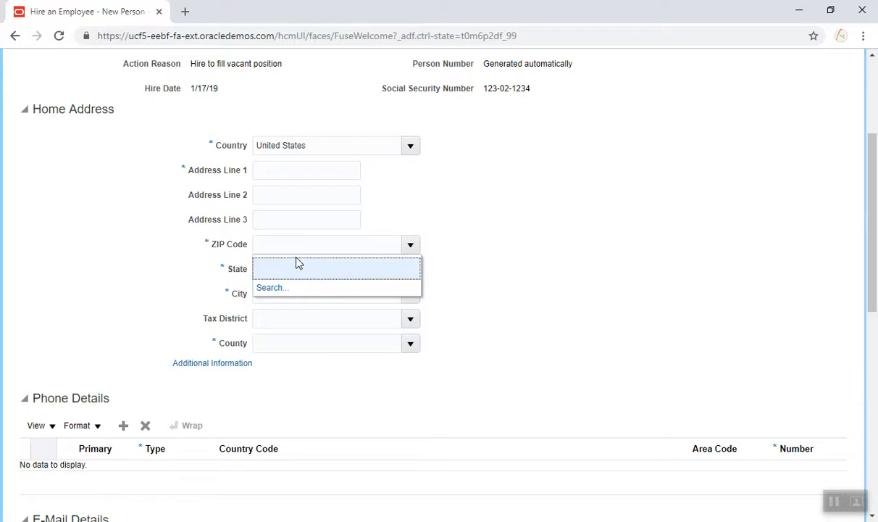
pyautogui.click(280, 246)
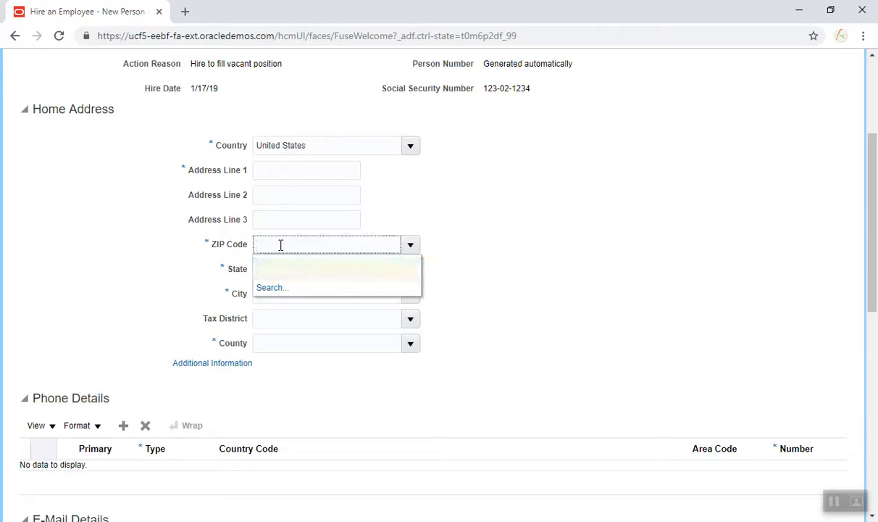
pyautogui.write('700')
pyautogui.click(271, 288)
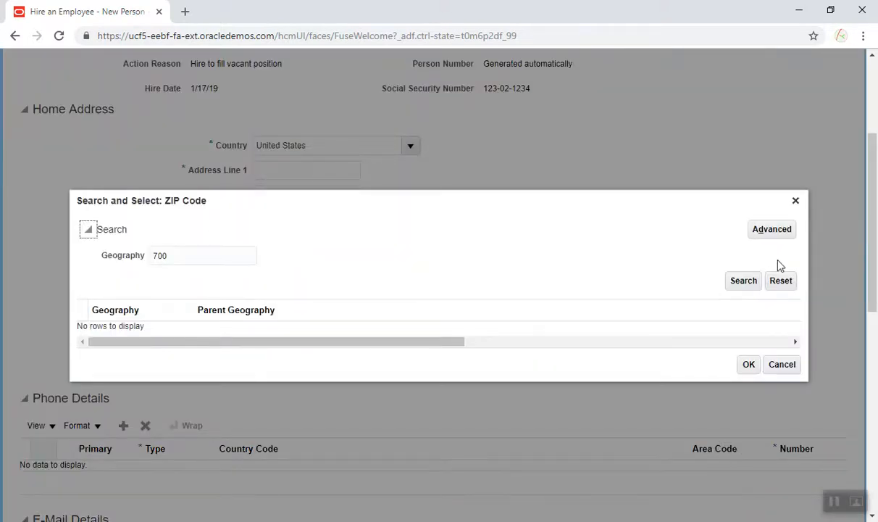
pyautogui.click(747, 281)
# Step: Search ZIP codes with 700%, select the first Metairie, Jefferson, LA entry, and fill in the first address line
pyautogui.click(207, 258)
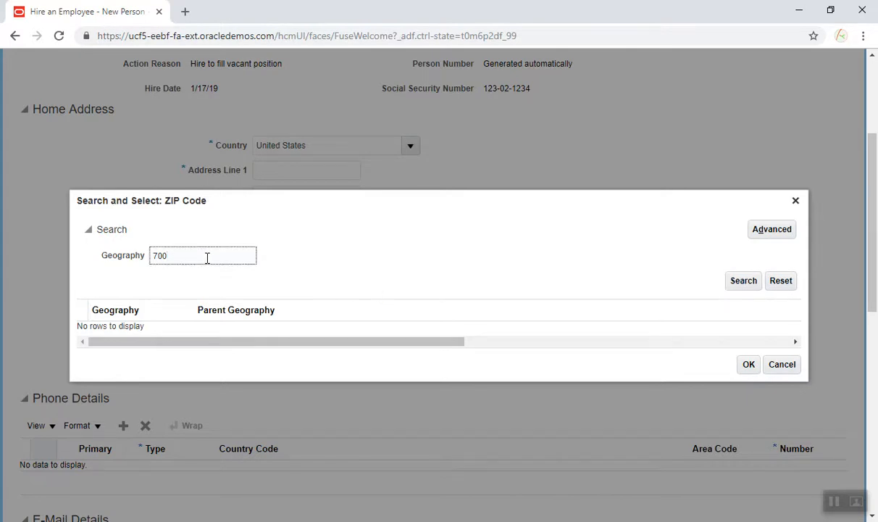
pyautogui.click(752, 282)
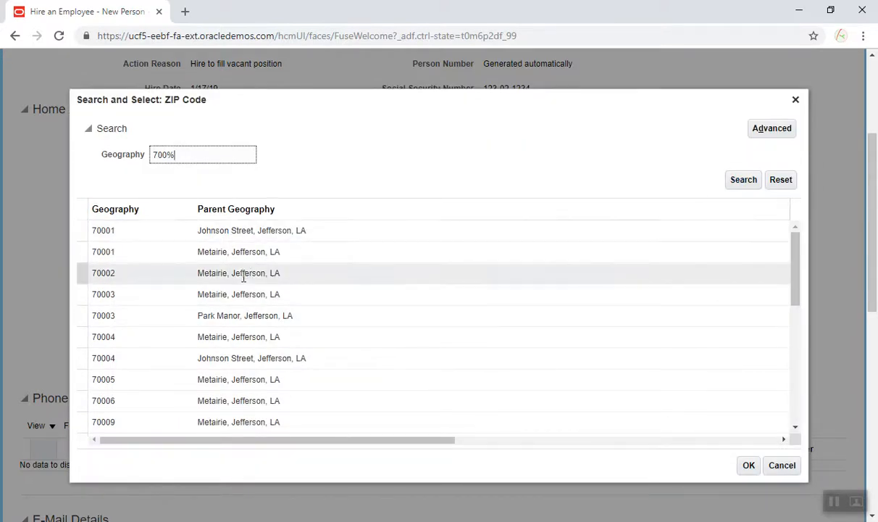
pyautogui.click(239, 253)
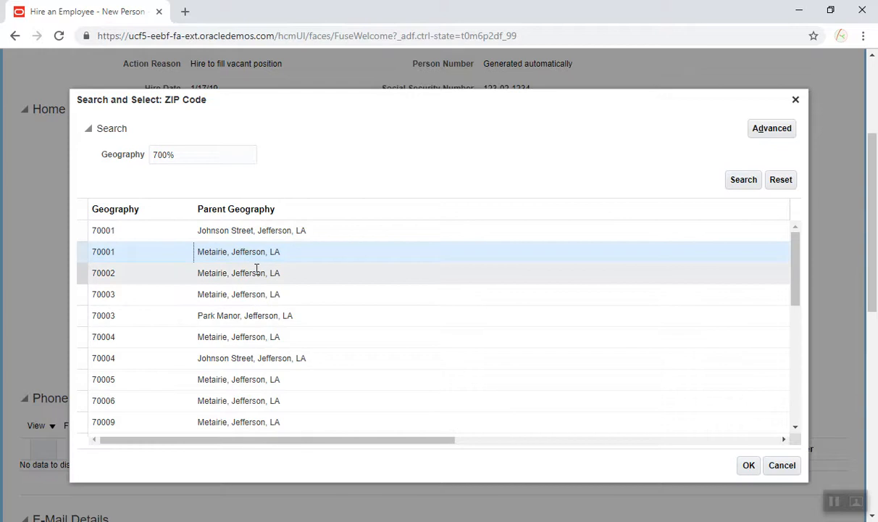
pyautogui.click(747, 468)
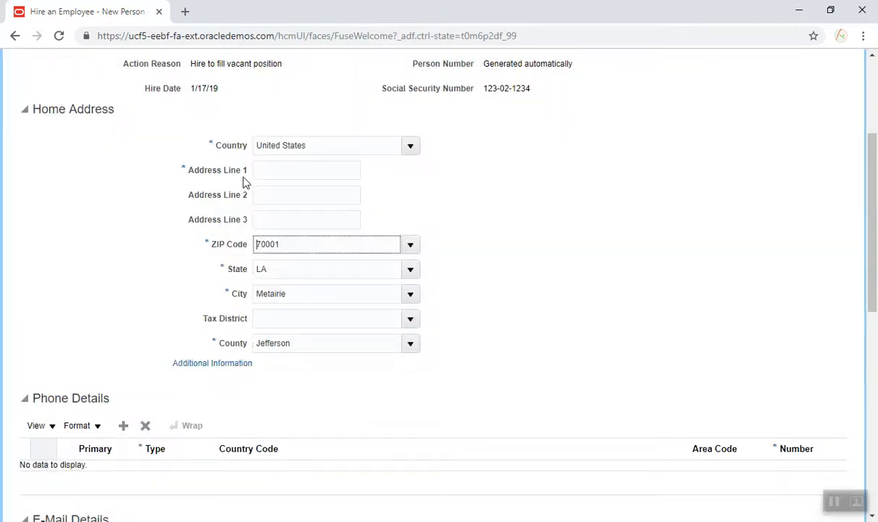
pyautogui.click(277, 172)
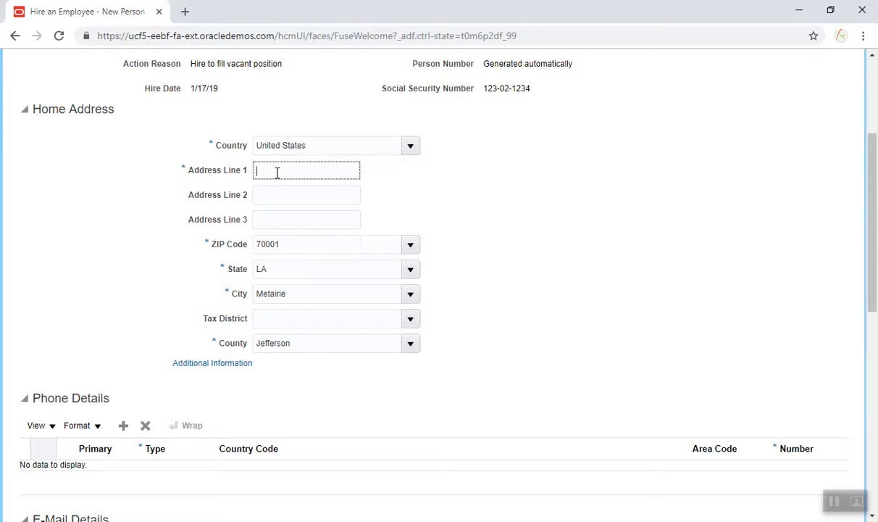
pyautogui.write('LA')
# Step: Add a primary phone entry to the phone details with the type Work Phone
pyautogui.moveTo(874, 250); pyautogui.dragTo(874, 338)
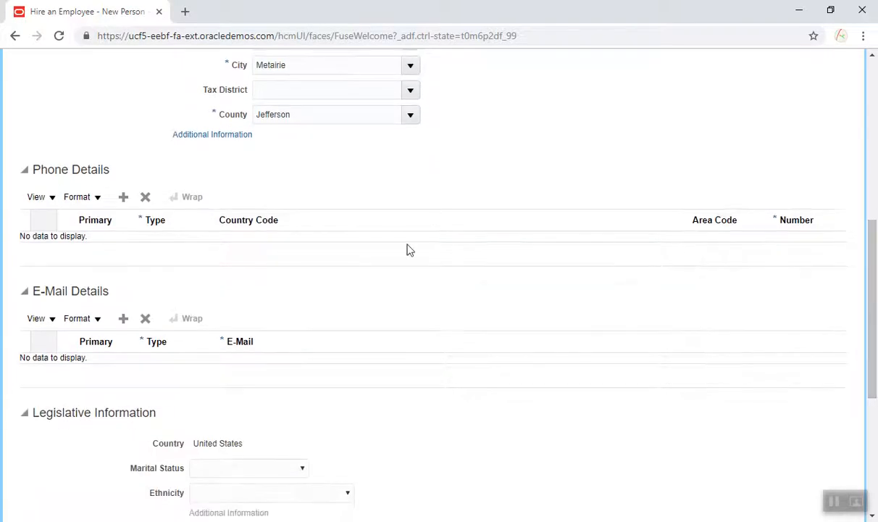
pyautogui.click(129, 198)
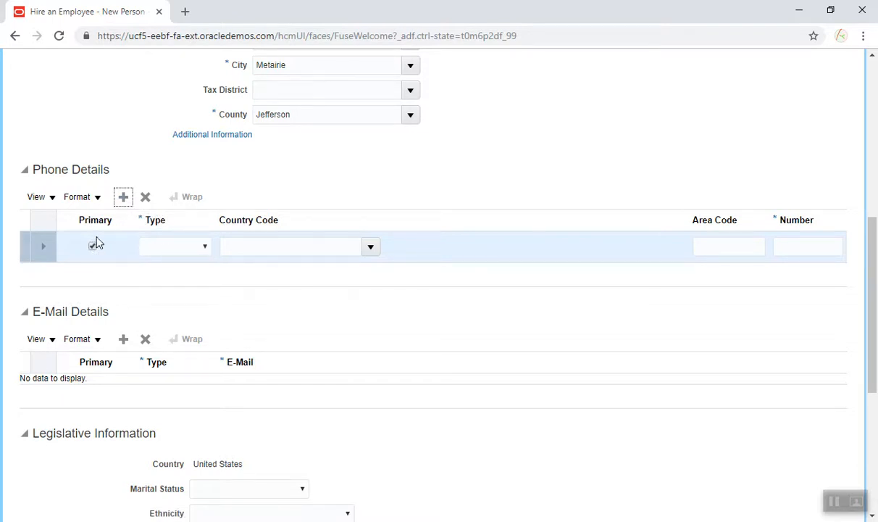
pyautogui.click(158, 249)
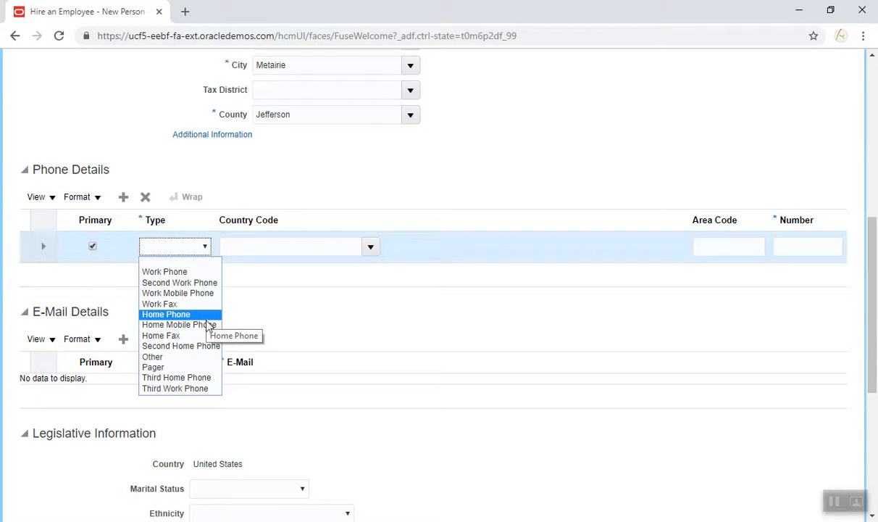
pyautogui.click(175, 274)
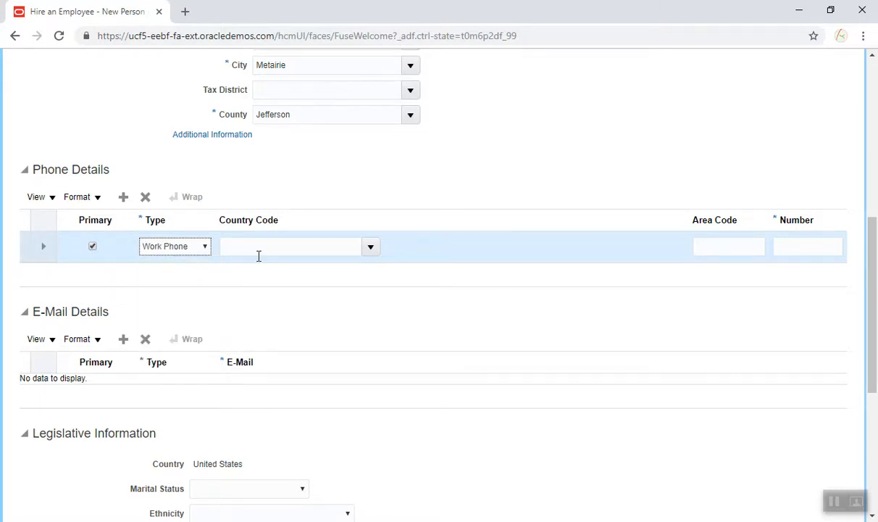
# Step: Search the country codes for Uni and set the work phone's country code to United States 1
pyautogui.click(334, 247)
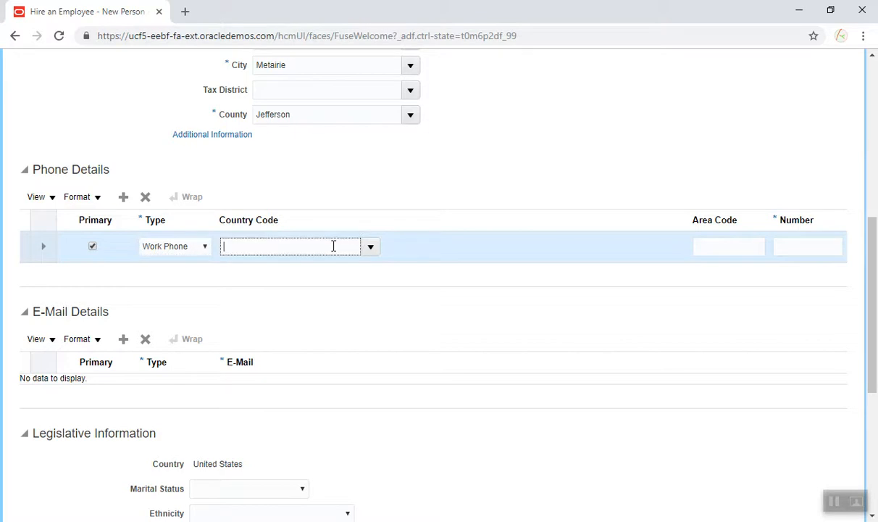
pyautogui.write('Unit')
pyautogui.press('Tab')
pyautogui.click(371, 248)
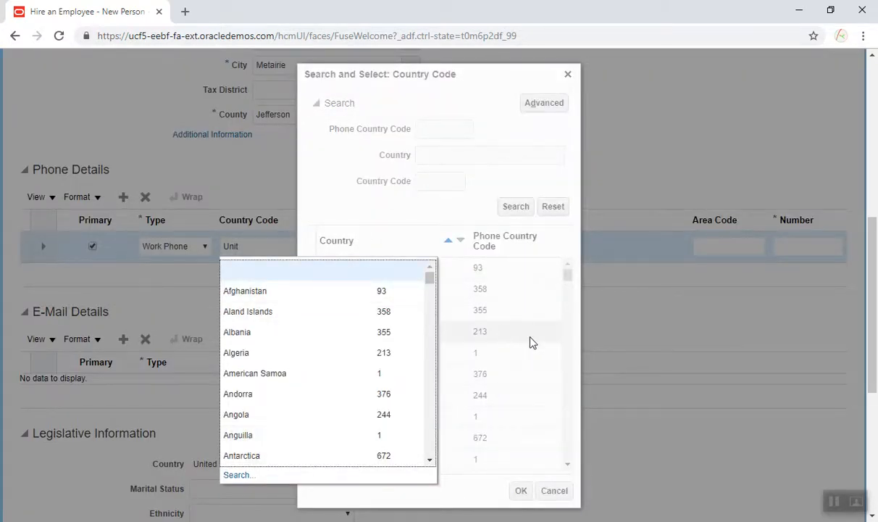
pyautogui.click(442, 123)
pyautogui.click(442, 154)
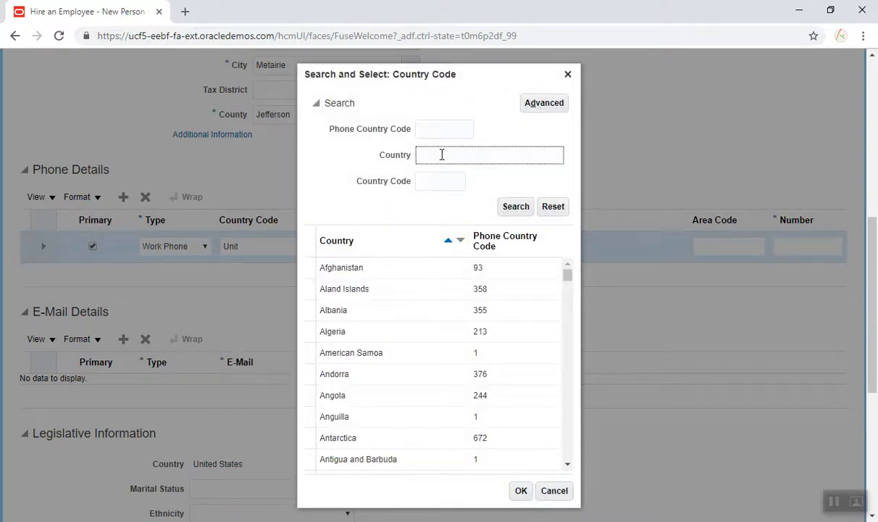
pyautogui.click(505, 208)
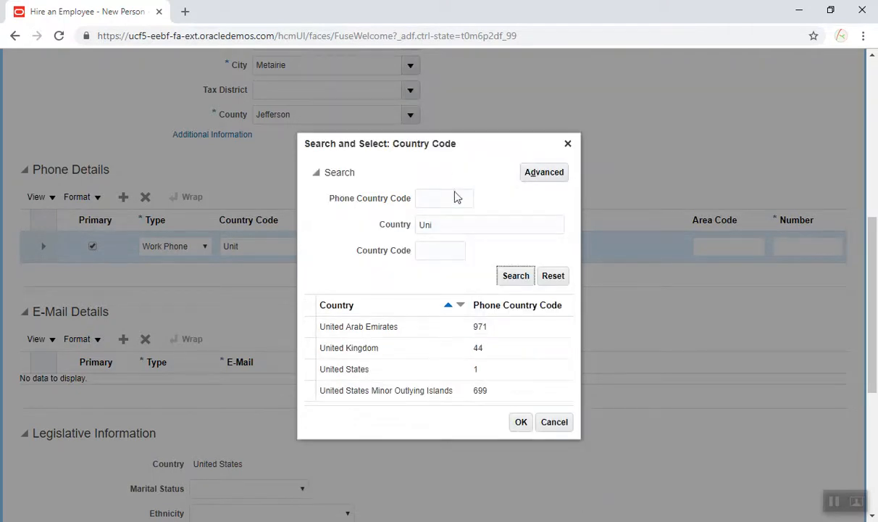
pyautogui.click(359, 369)
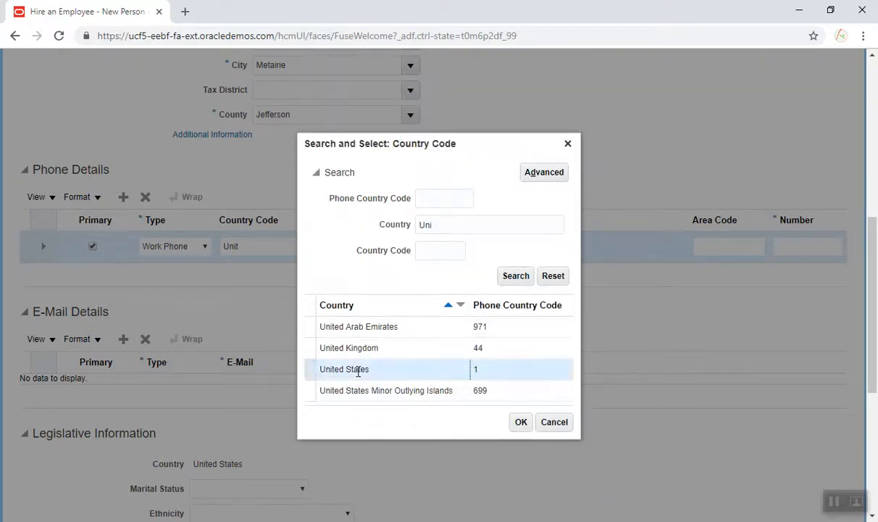
pyautogui.click(521, 423)
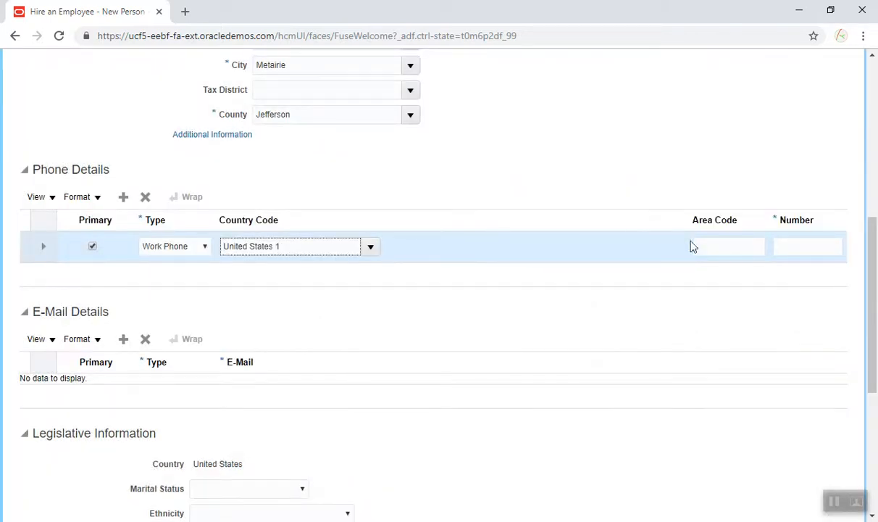
# Step: Enter a valid three-digit area code and seven-digit phone number for the work phone
pyautogui.click(725, 246)
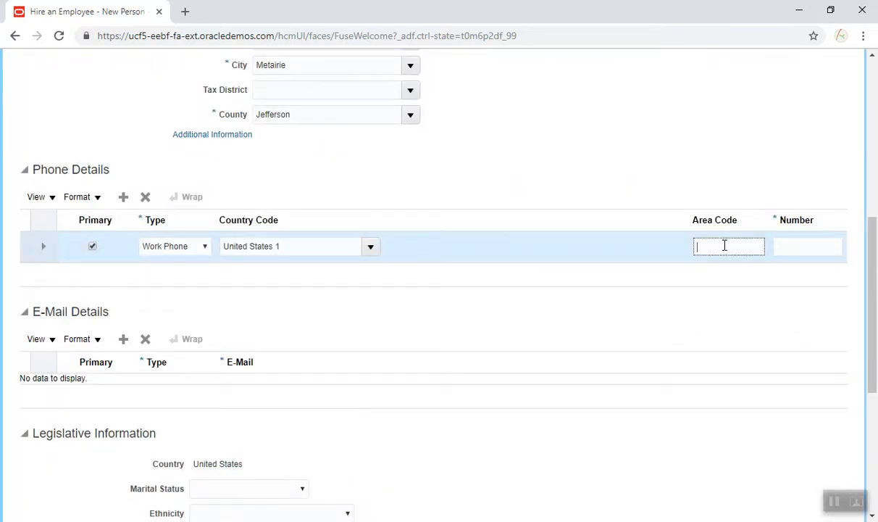
pyautogui.write('1')
pyautogui.click(811, 251)
pyautogui.write('1')
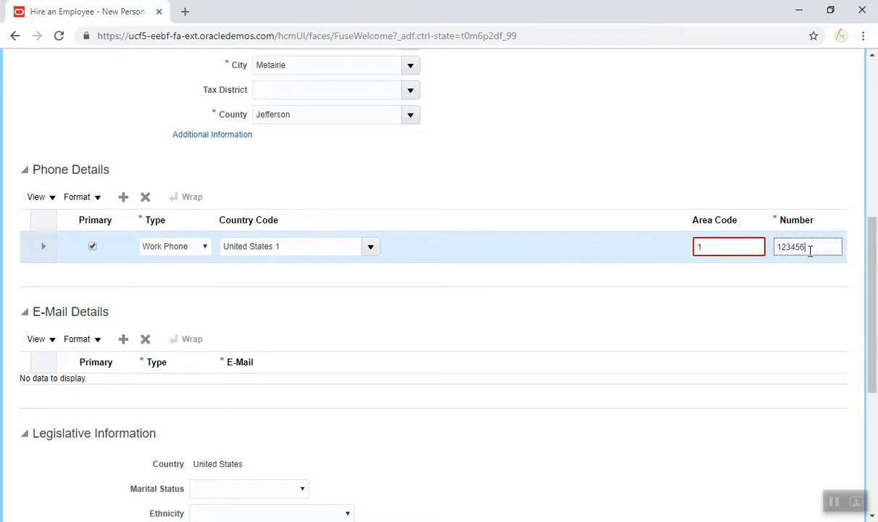
pyautogui.click(650, 144)
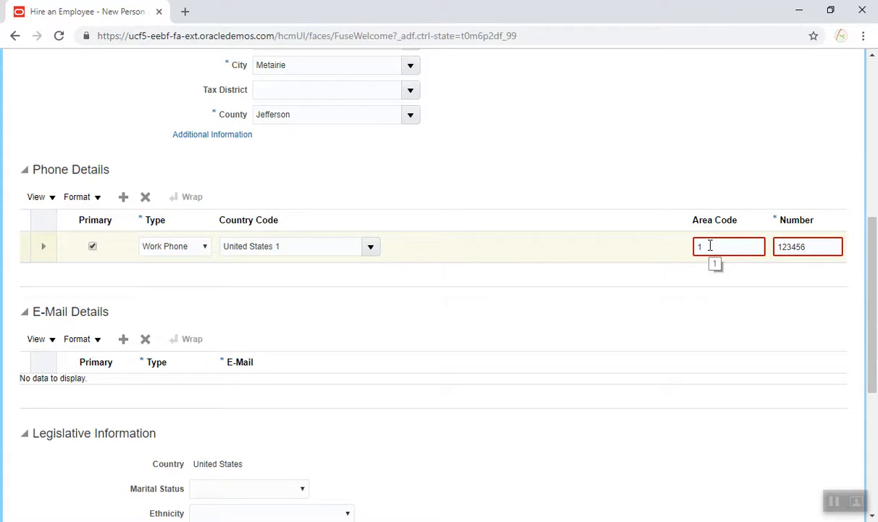
pyautogui.click(710, 246)
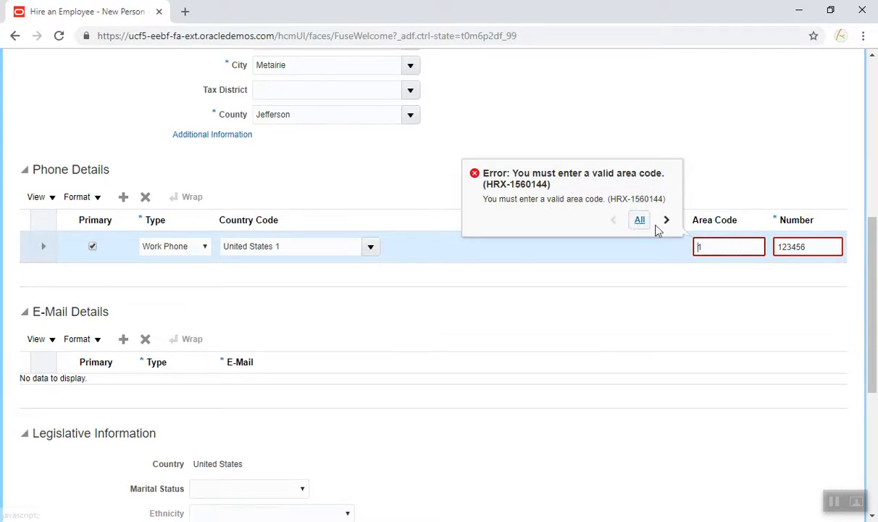
pyautogui.click(713, 251)
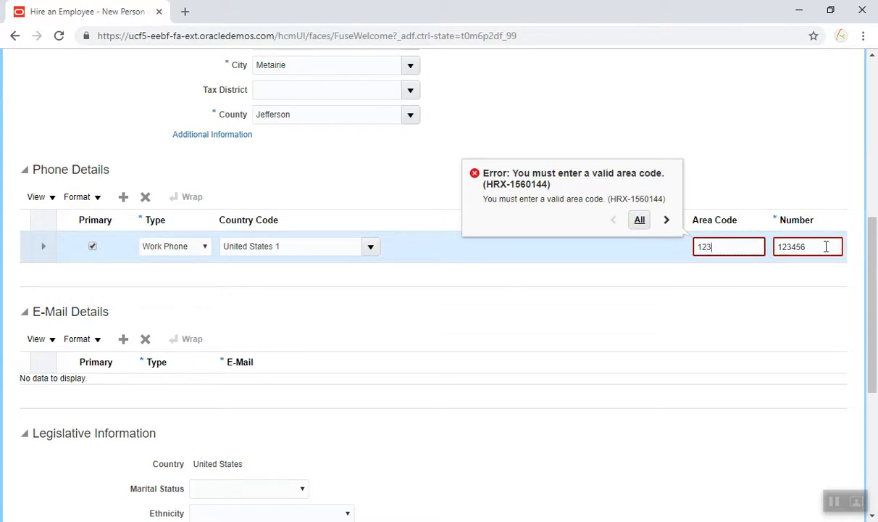
pyautogui.click(826, 246)
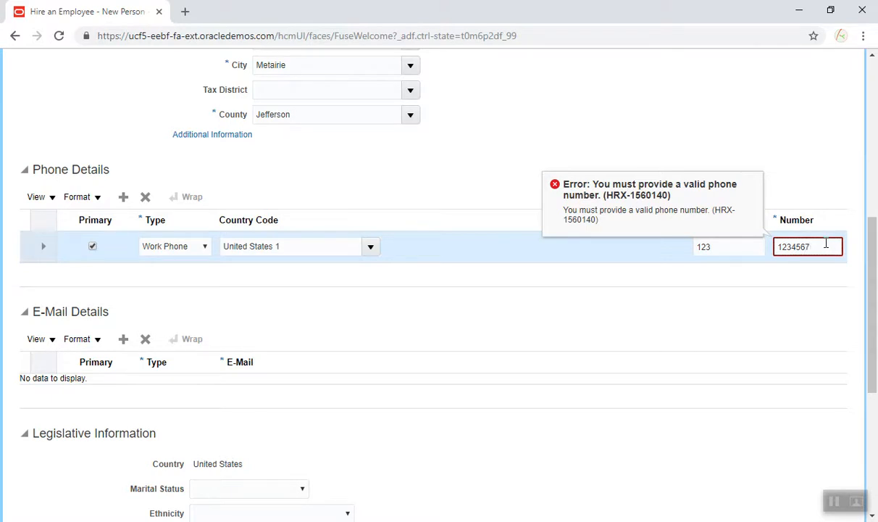
pyautogui.click(816, 182)
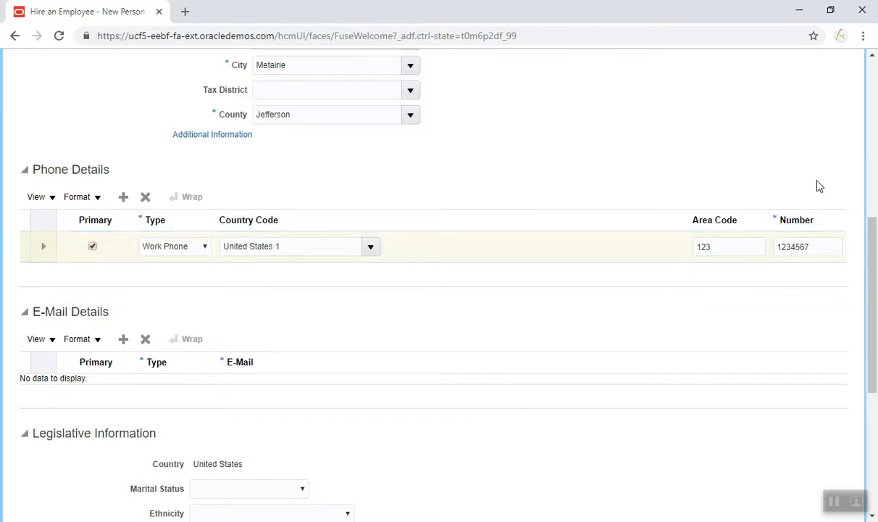
# Step: Add a second blank phone row and a blank e-mail row, deleting each one again
pyautogui.moveTo(872, 268); pyautogui.dragTo(873, 305)
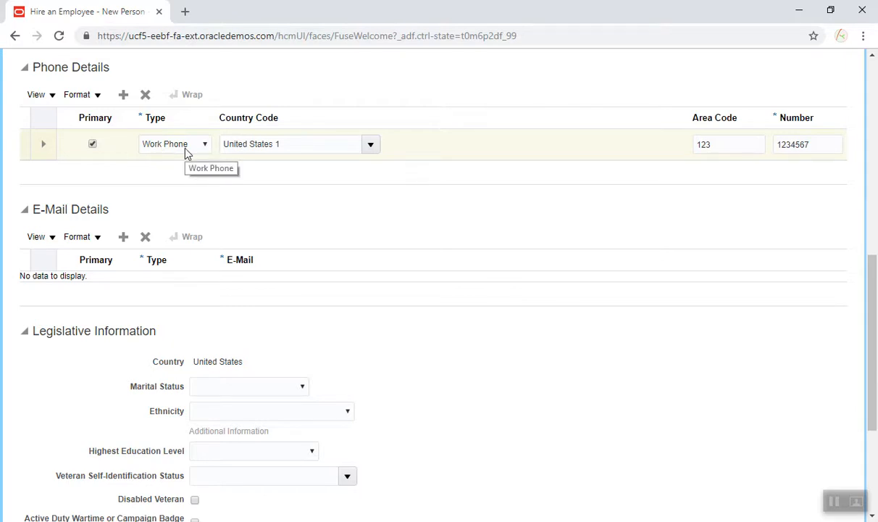
pyautogui.click(123, 95)
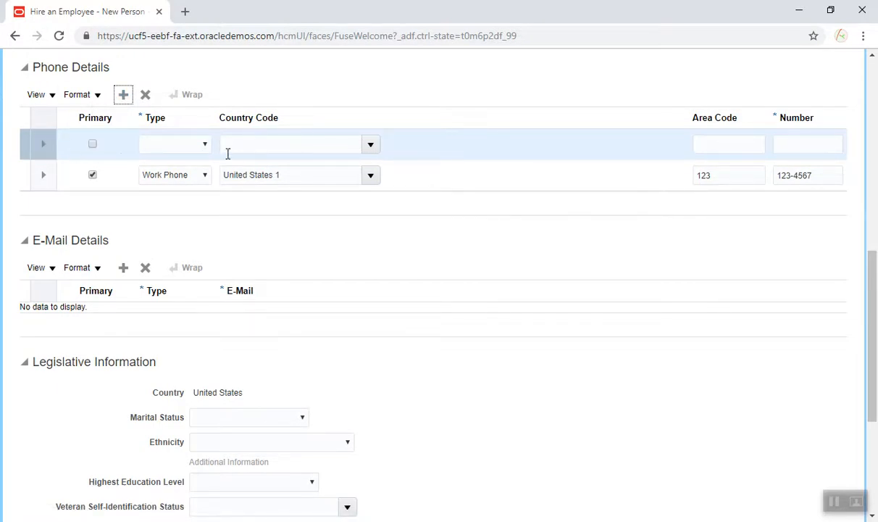
pyautogui.click(145, 96)
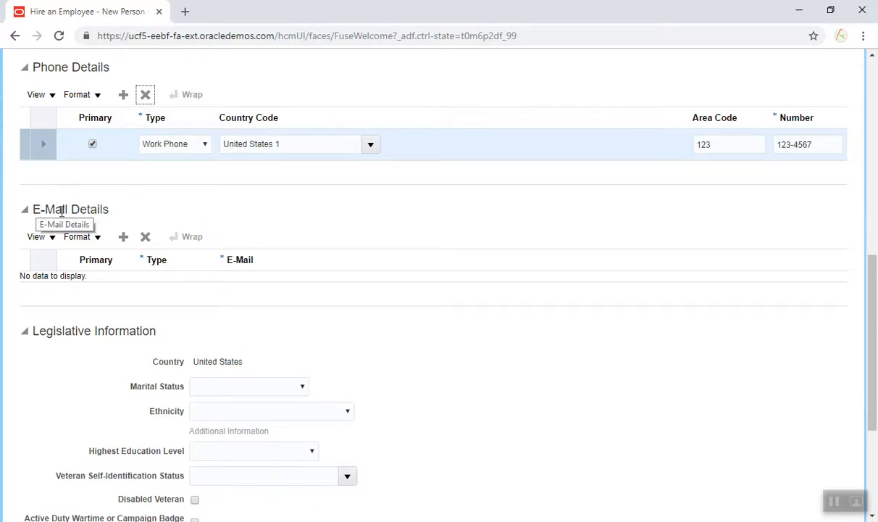
pyautogui.click(123, 238)
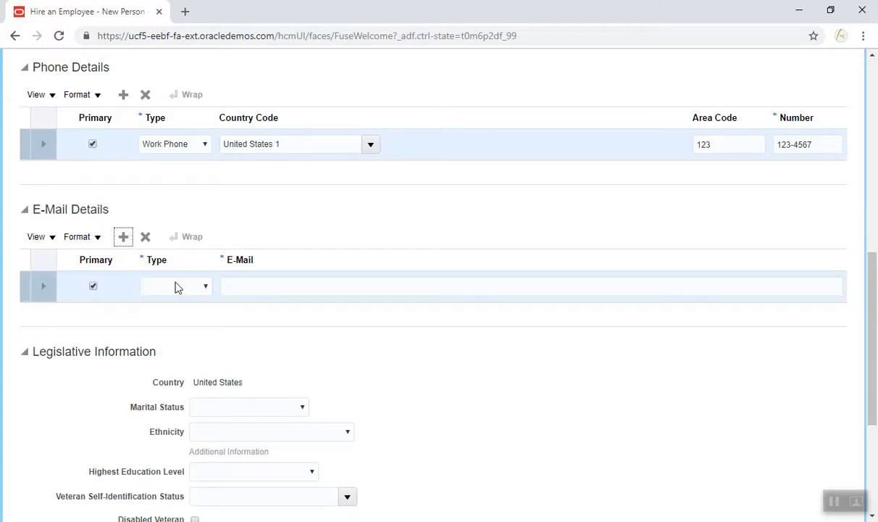
pyautogui.click(143, 238)
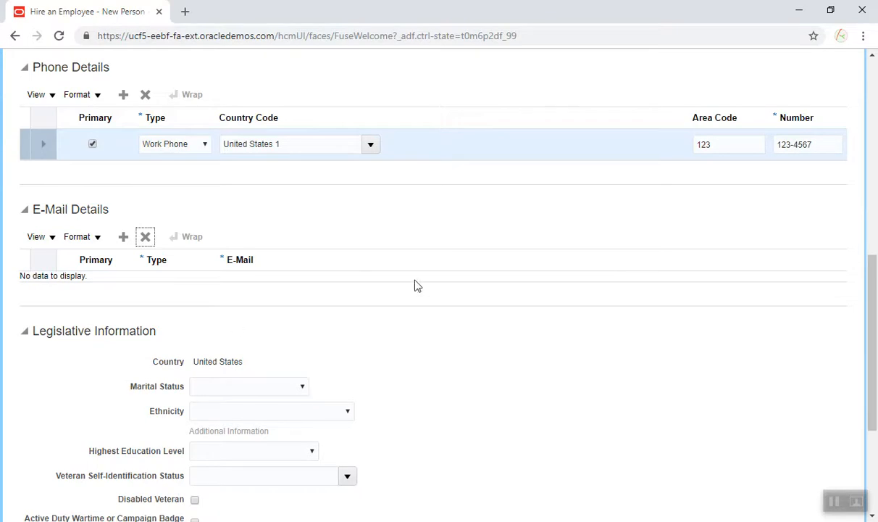
# Step: Set the marital status to Married in the legislative information
pyautogui.moveTo(875, 269); pyautogui.dragTo(873, 368)
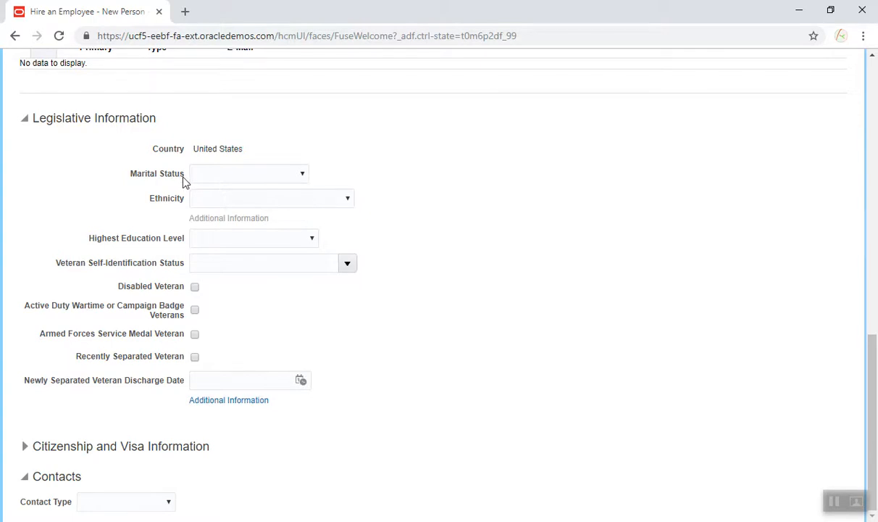
pyautogui.click(255, 177)
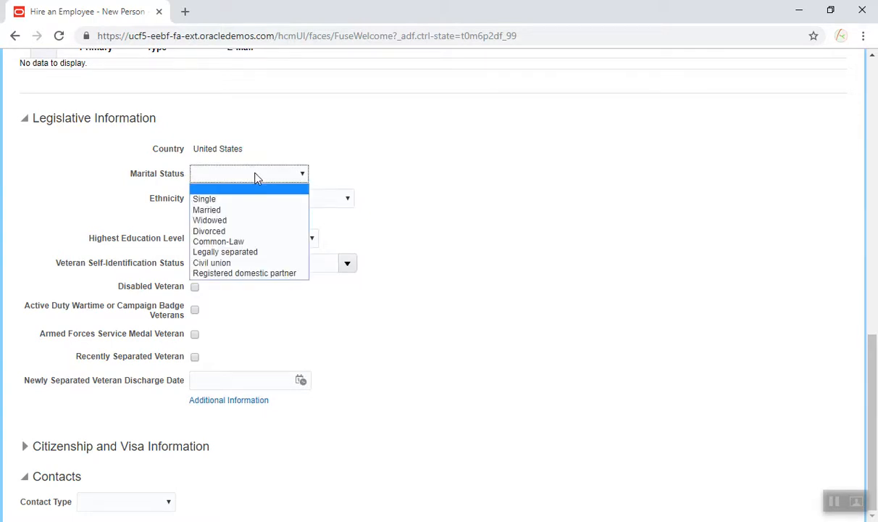
pyautogui.click(217, 209)
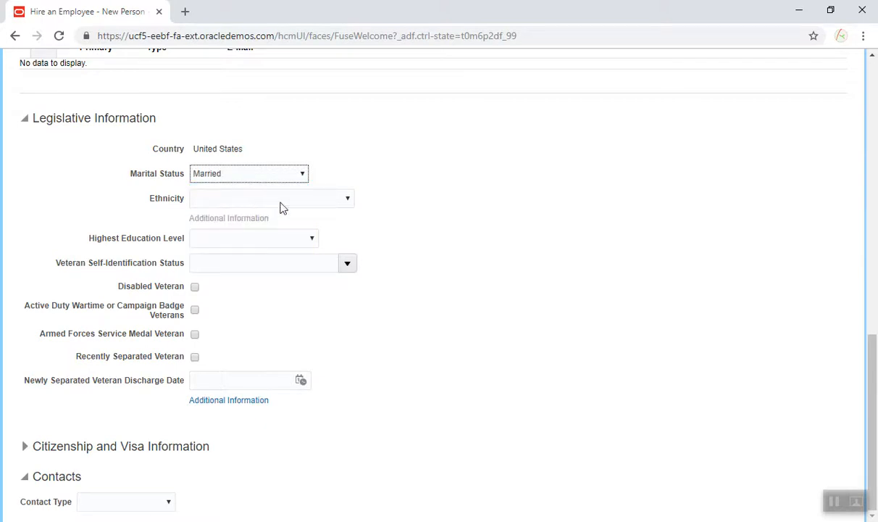
# Step: Set the ethnicity to White and the highest education level to Master Degree in the legislative information
pyautogui.click(342, 203)
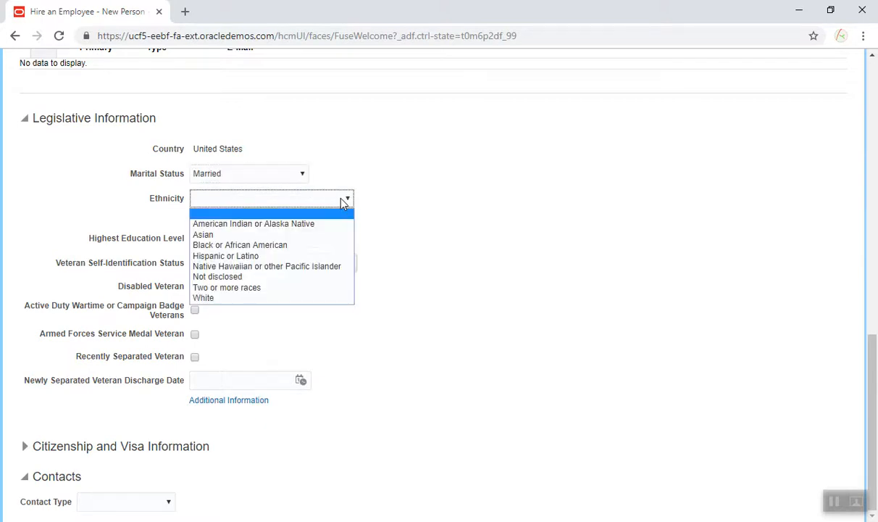
pyautogui.click(255, 300)
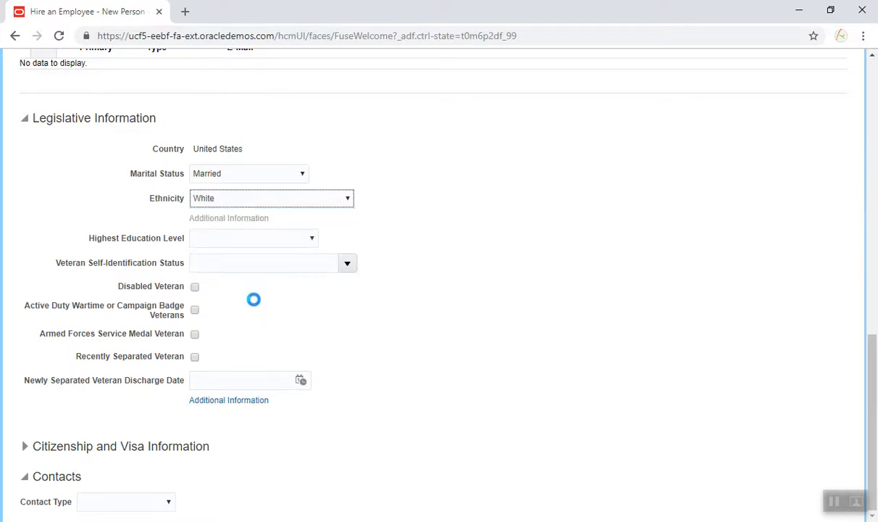
pyautogui.click(248, 244)
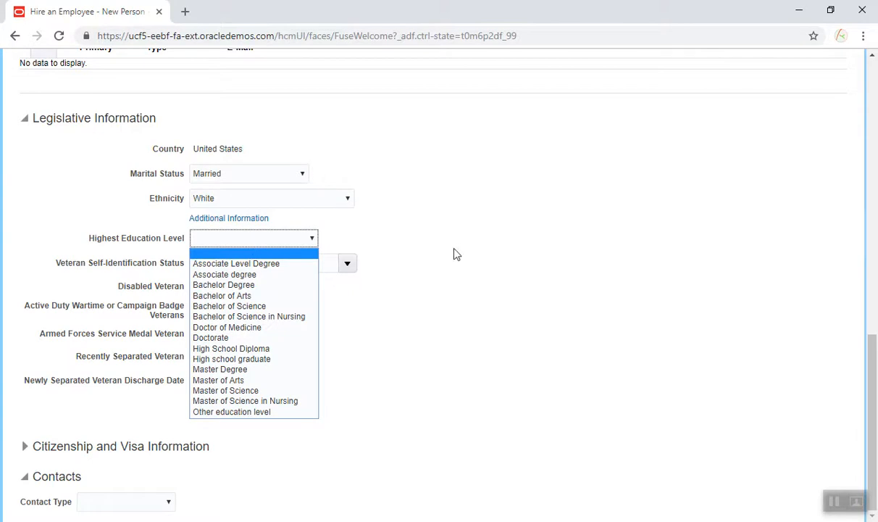
pyautogui.click(262, 369)
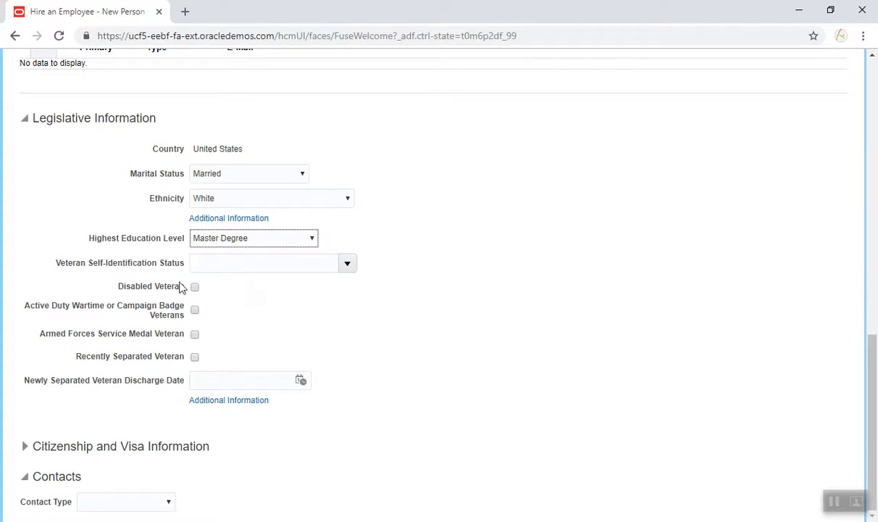
# Step: Expand the Citizenship and Visa Information section and review its citizenship, passport, and visa and permit fields
pyautogui.click(25, 446)
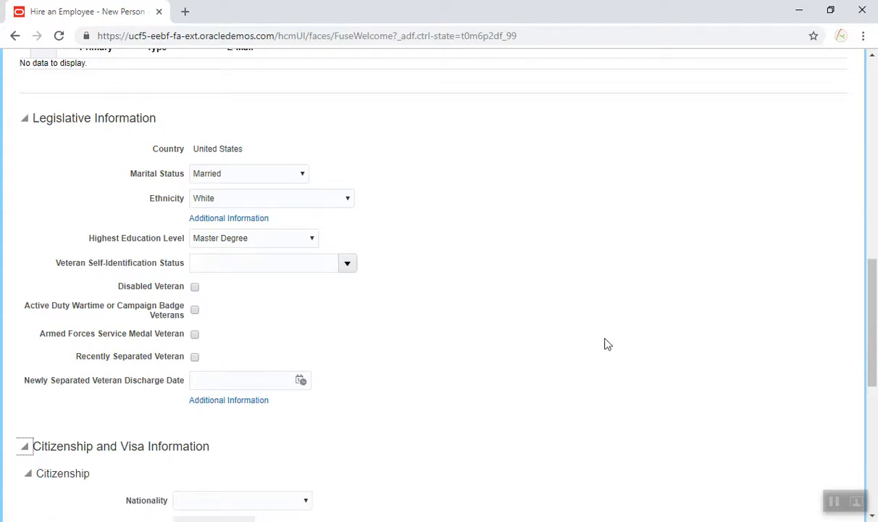
pyautogui.moveTo(873, 324); pyautogui.dragTo(875, 477)
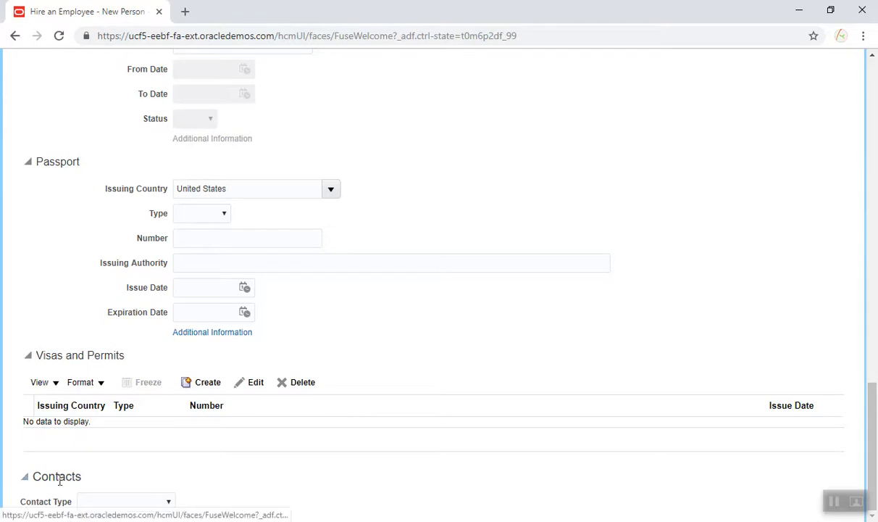
pyautogui.moveTo(873, 388)
pyautogui.mouseDown()
pyautogui.moveTo(874, 295)
pyautogui.moveTo(871, 405)
pyautogui.mouseUp()
# Step: Add a contact of type Spouse and set Statutory Dependent to Yes
pyautogui.click(154, 507)
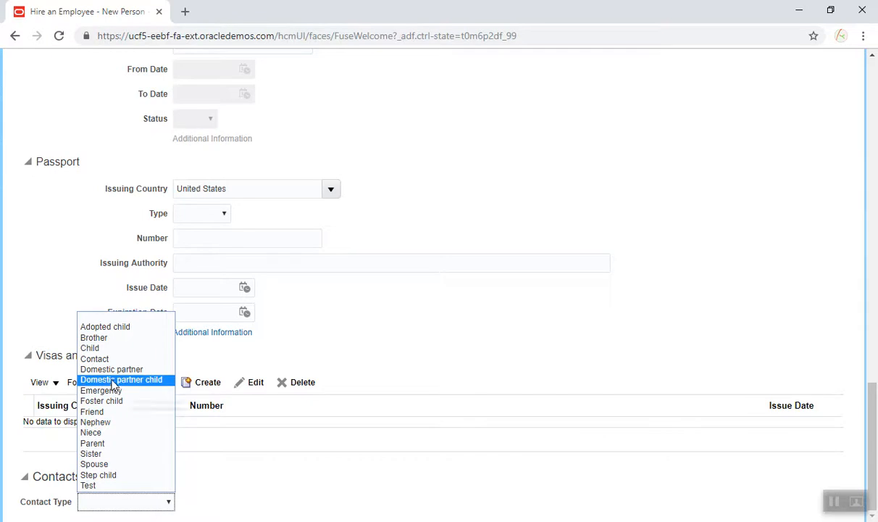
pyautogui.click(115, 464)
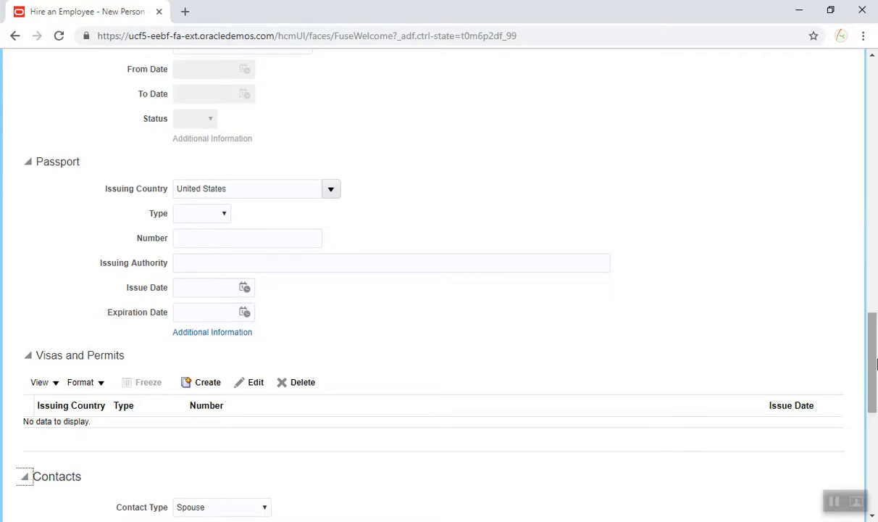
pyautogui.moveTo(872, 364); pyautogui.dragTo(870, 435)
pyautogui.click(184, 182)
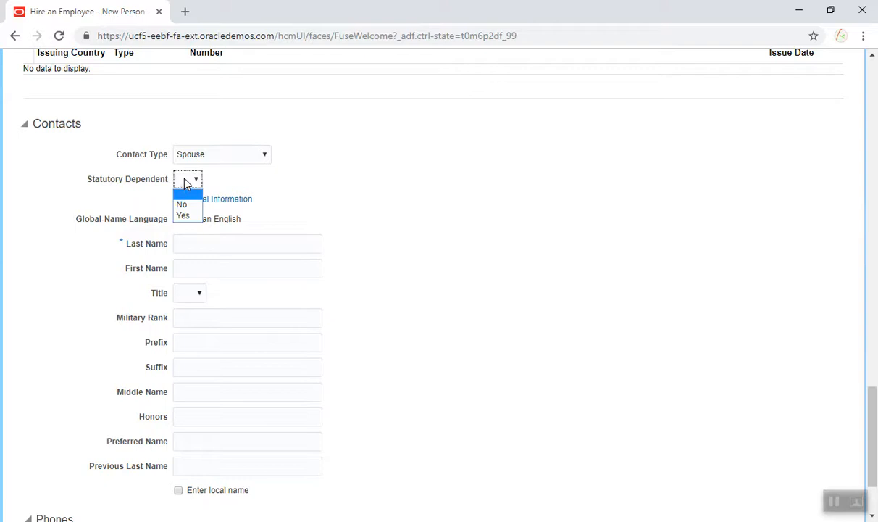
pyautogui.click(185, 215)
# Step: Enter the spouse's last name and set the title to Mrs
pyautogui.click(198, 249)
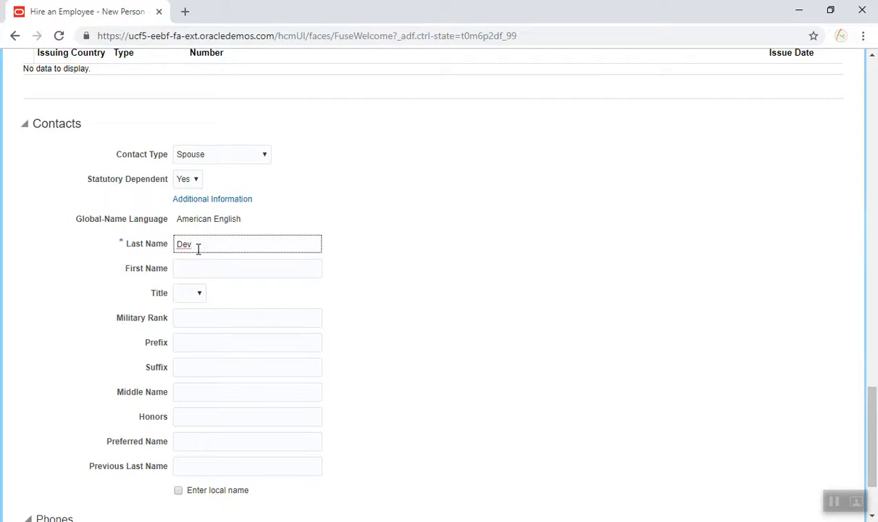
pyautogui.press('Tab')
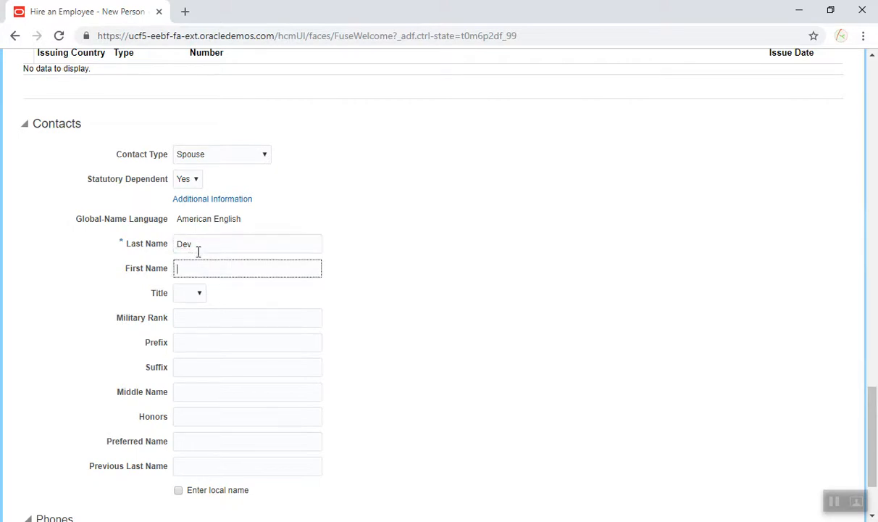
pyautogui.click(191, 295)
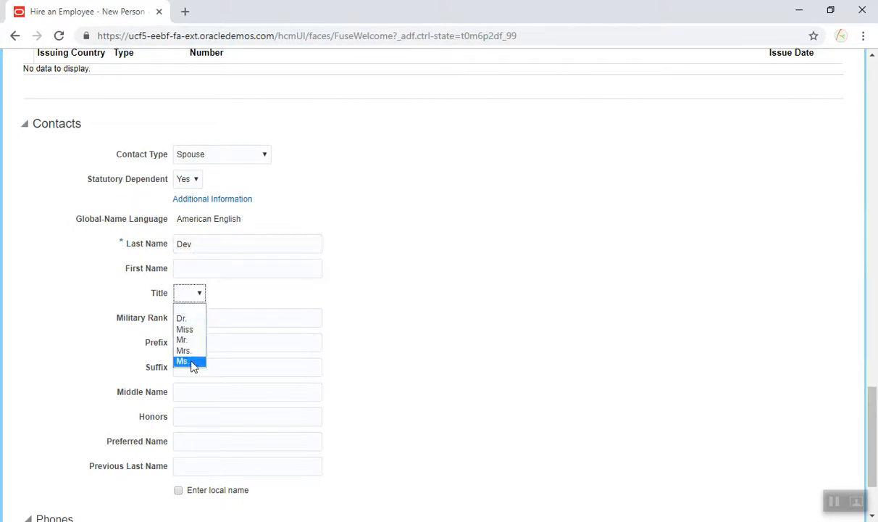
pyautogui.click(203, 353)
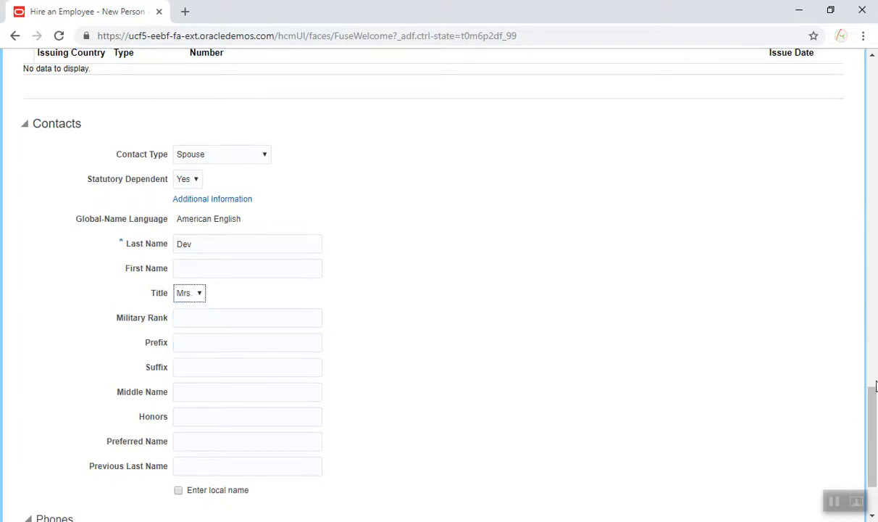
# Step: Add a phone row for the spouse contact and set its type to Work Phone
pyautogui.moveTo(872, 402); pyautogui.dragTo(874, 424)
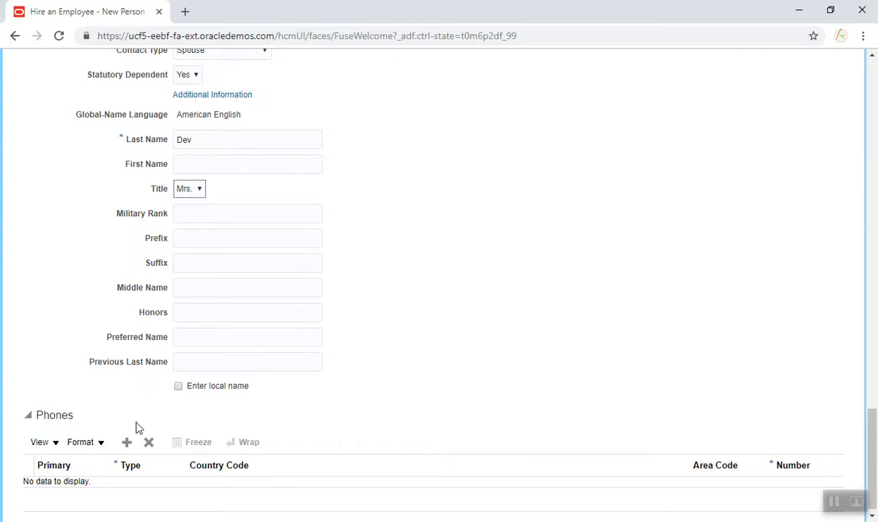
pyautogui.click(127, 444)
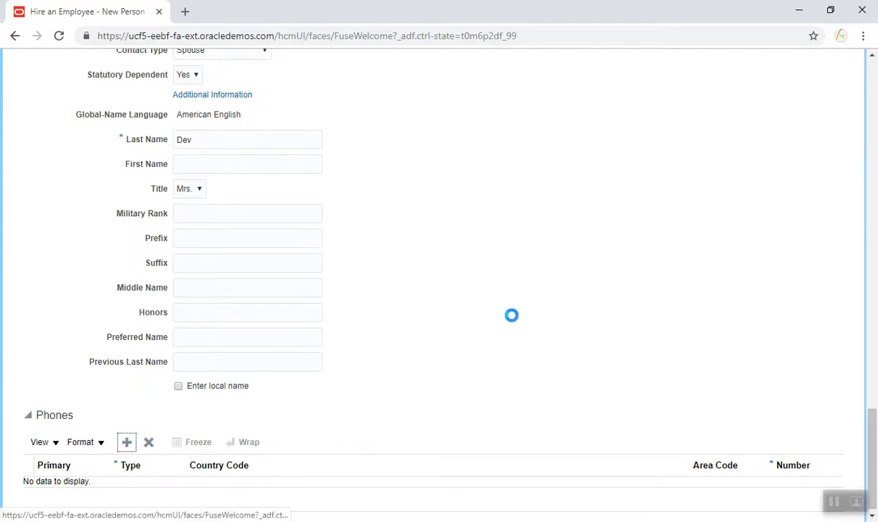
pyautogui.moveTo(872, 415); pyautogui.dragTo(873, 439)
pyautogui.click(171, 469)
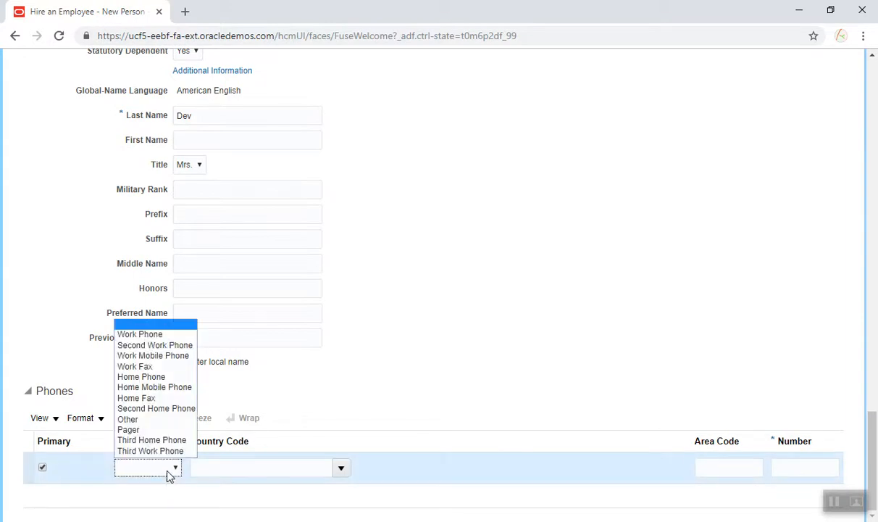
pyautogui.click(142, 334)
# Step: Search the country codes for United St and set the spouse's work phone country code to United States 1
pyautogui.click(342, 469)
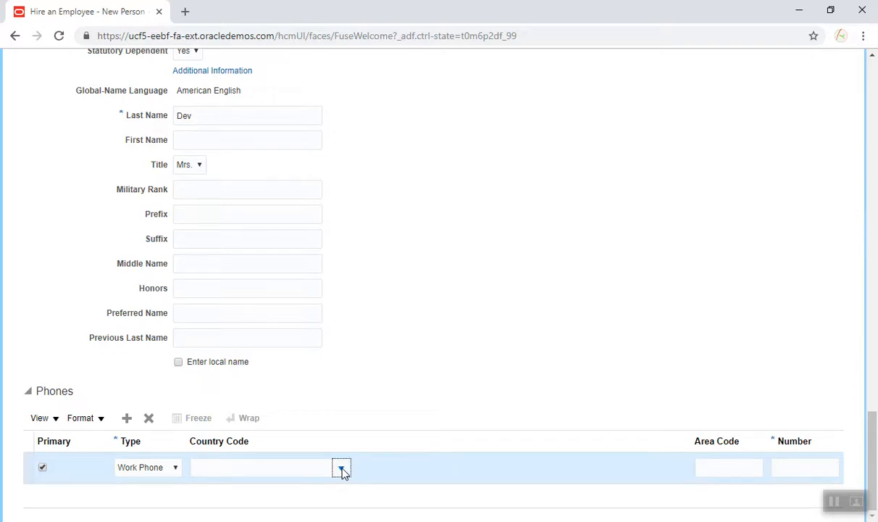
pyautogui.click(274, 467)
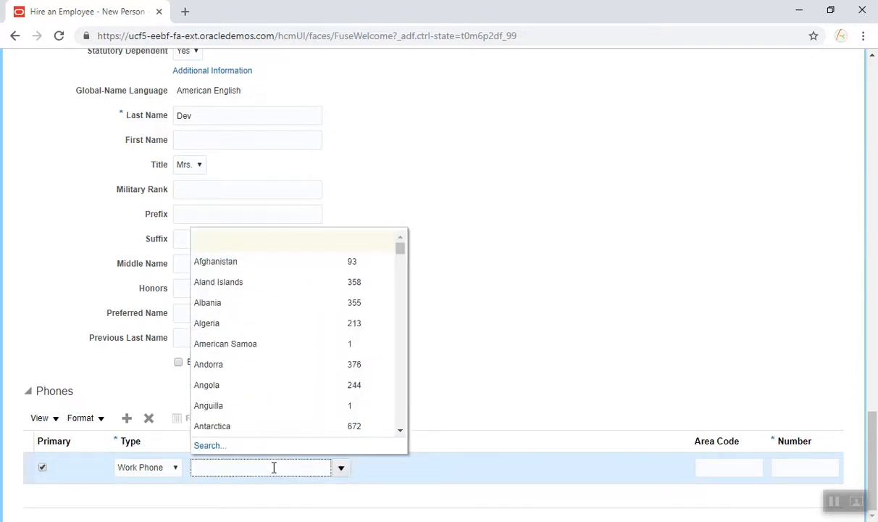
pyautogui.write('United S')
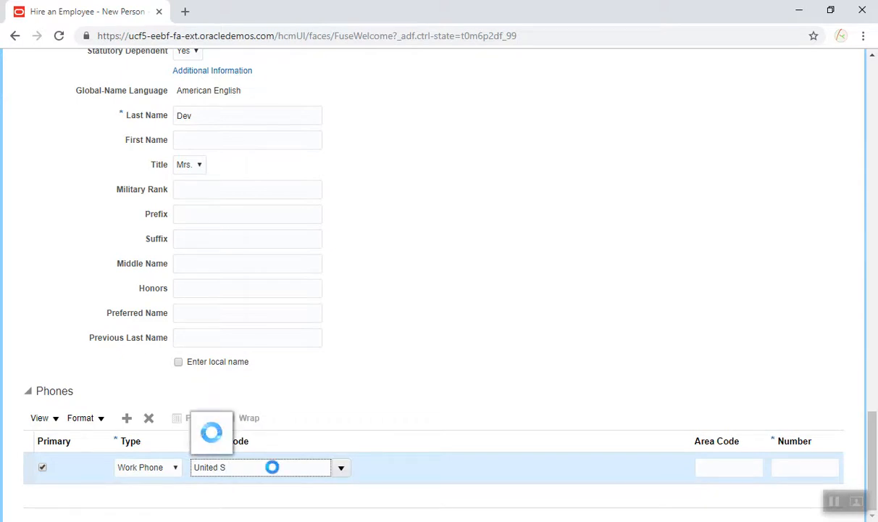
pyautogui.write('t')
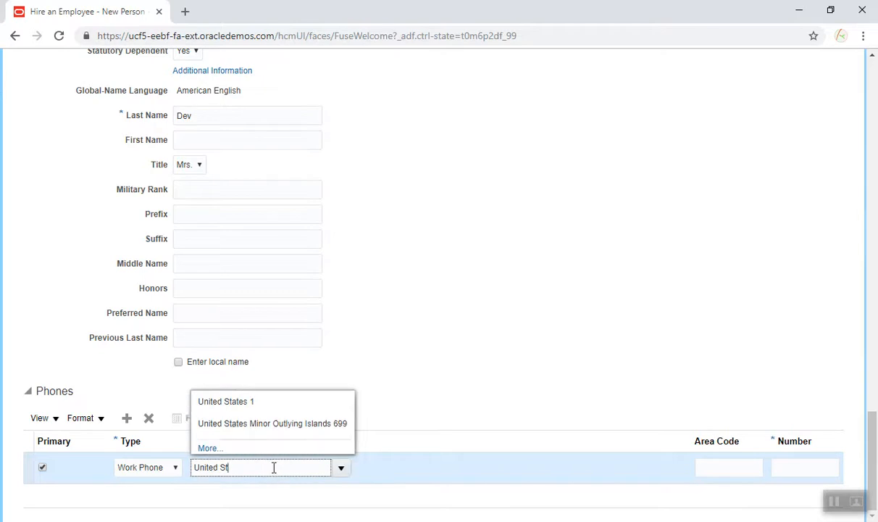
pyautogui.click(223, 407)
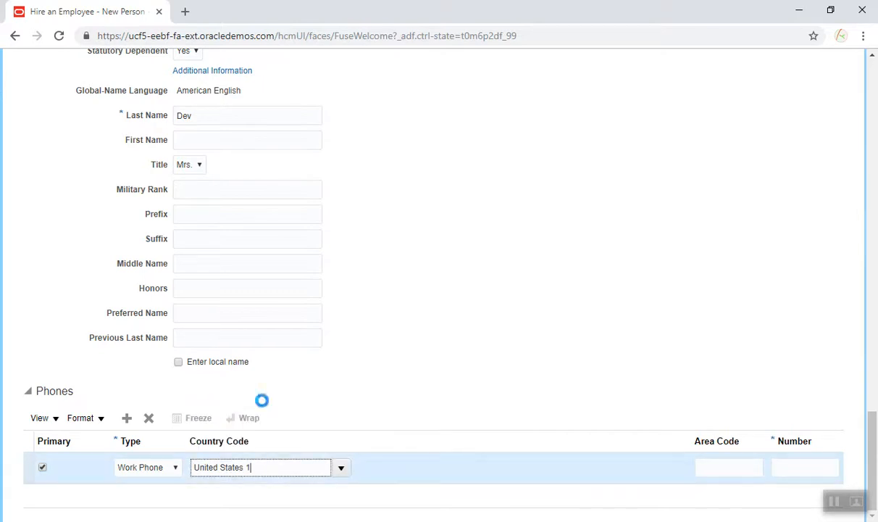
# Step: Enter a three-digit area code and a seven-digit phone number for the spouse's work phone
pyautogui.click(715, 468)
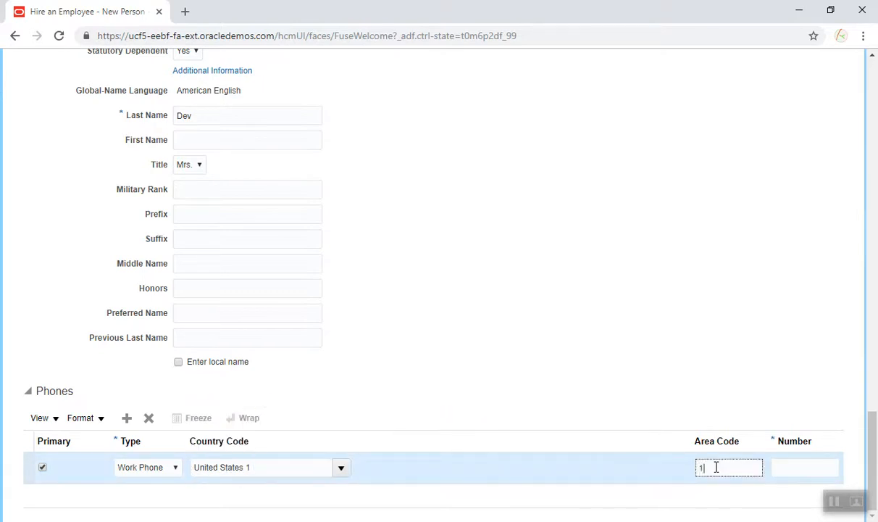
pyautogui.press('Tab')
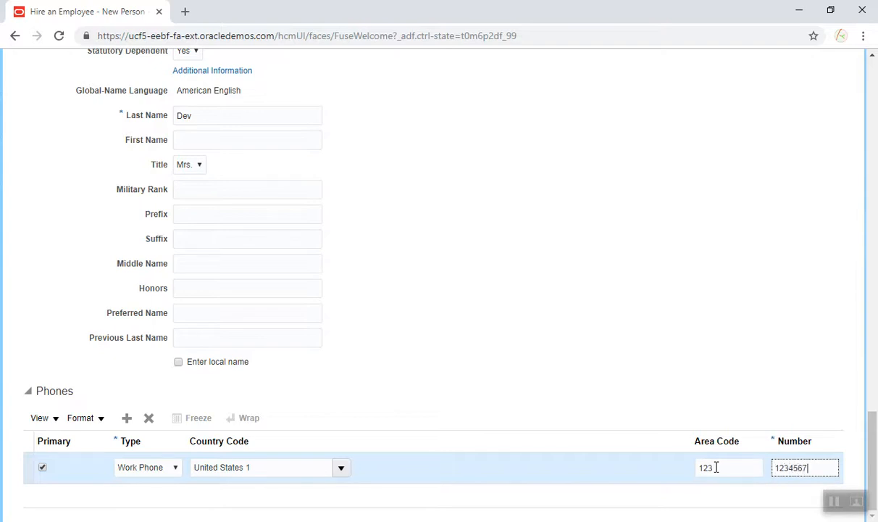
pyautogui.click(774, 347)
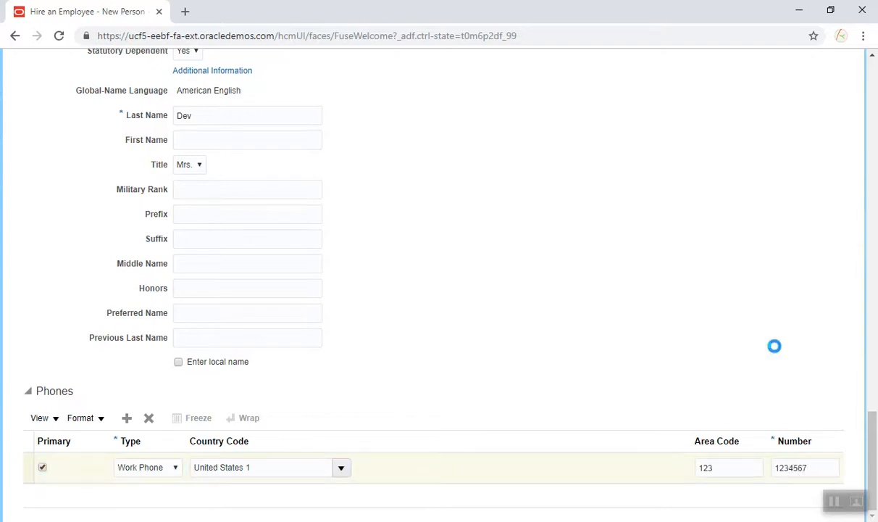
# Step: Save the person information, acknowledge the confirmation and continue to the Employment Information stage
pyautogui.moveTo(873, 434); pyautogui.dragTo(694, 41)
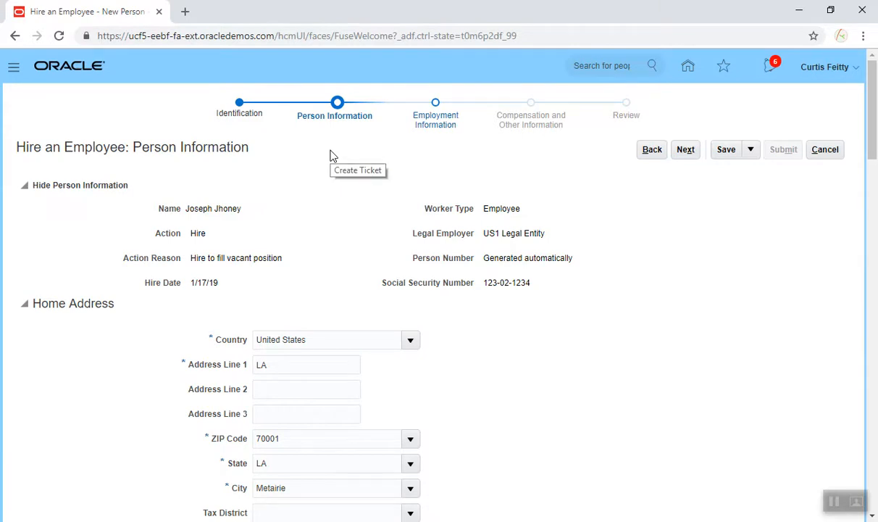
pyautogui.click(728, 152)
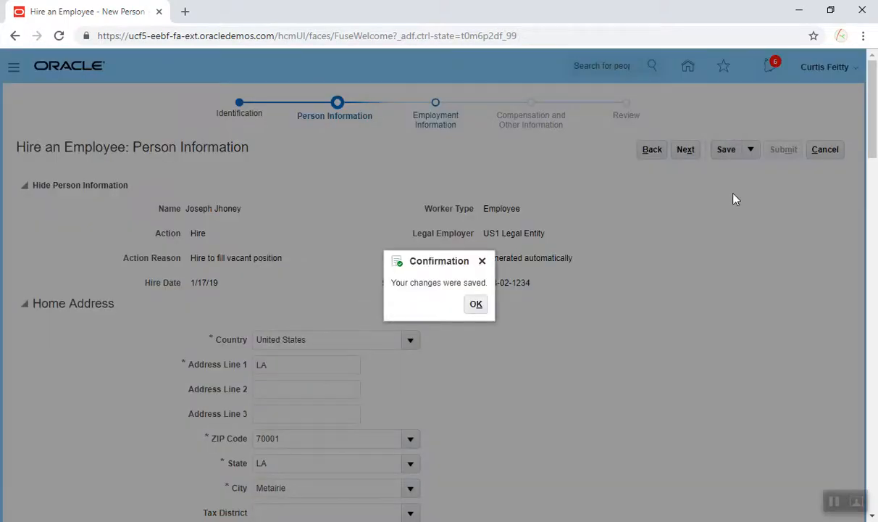
pyautogui.click(475, 303)
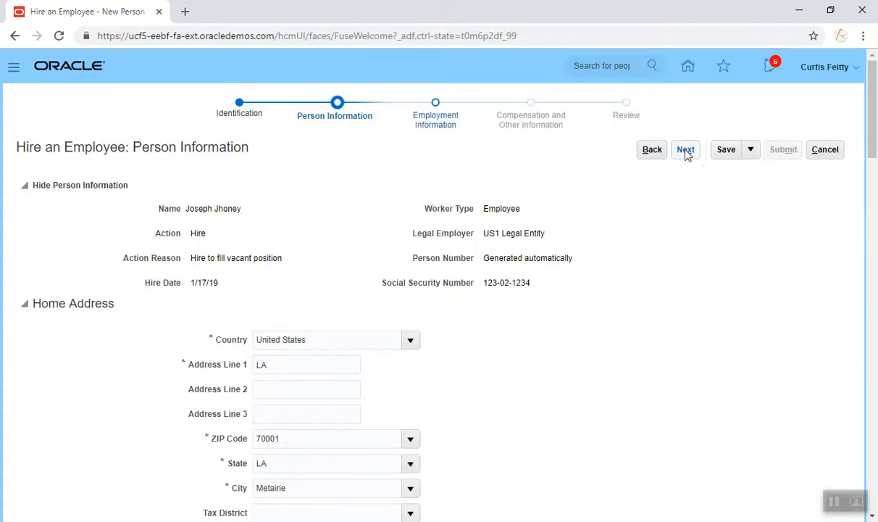
pyautogui.click(687, 153)
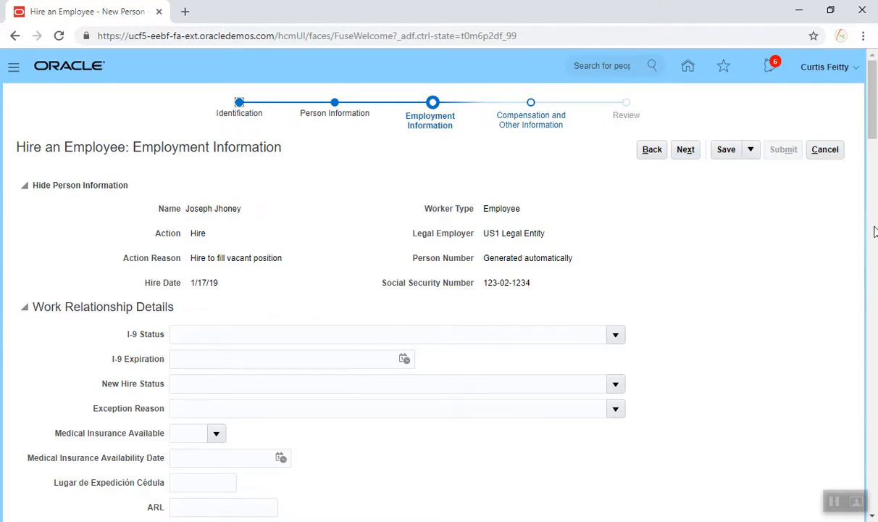
# Step: Enter a six-digit assignment number in the new employee's assignment details
pyautogui.moveTo(874, 132); pyautogui.dragTo(875, 190)
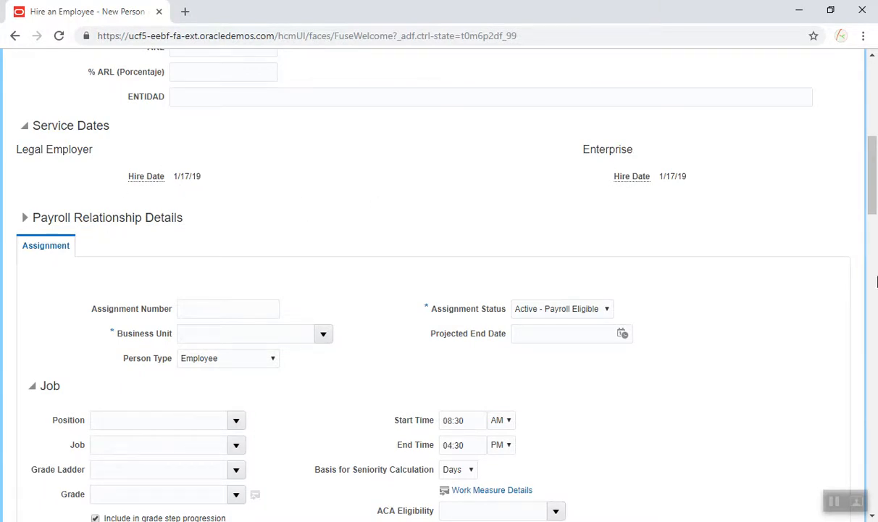
pyautogui.scroll(-2, 875, 203)
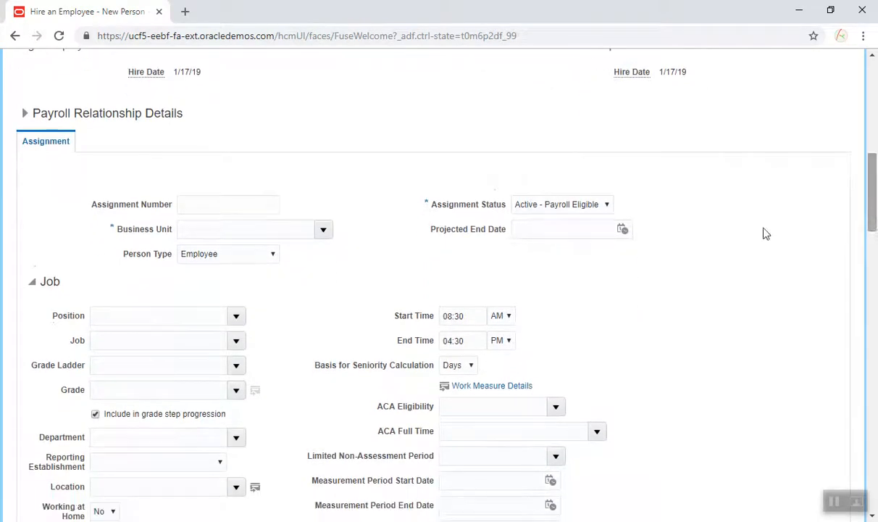
pyautogui.click(220, 203)
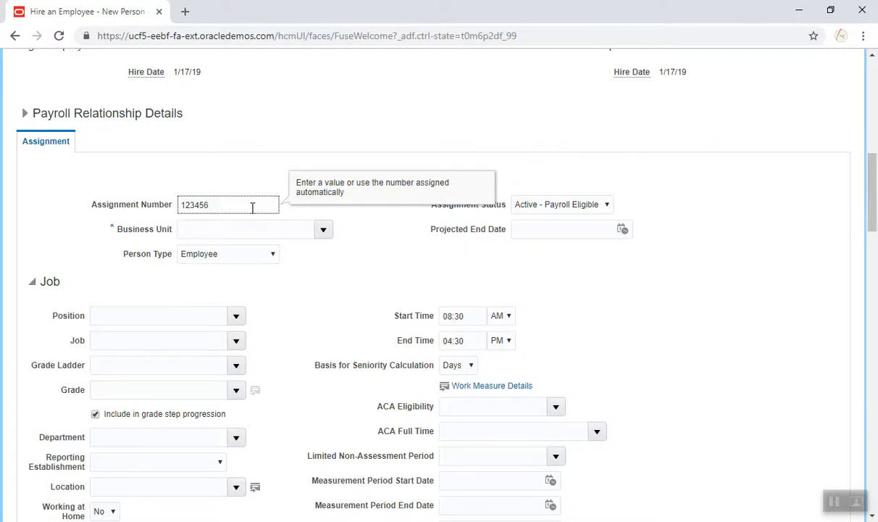
# Step: Search the business units for US% and assign US1 Business Unit to the new employee's assignment
pyautogui.click(324, 230)
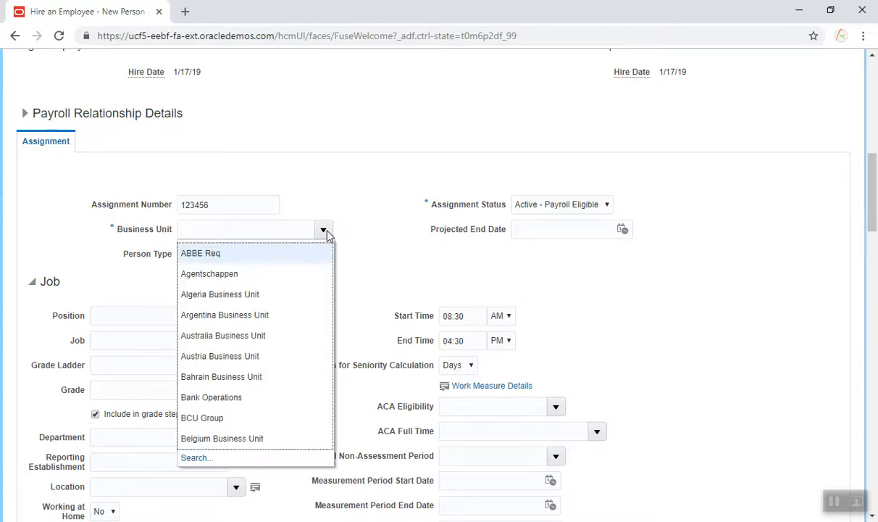
pyautogui.click(197, 458)
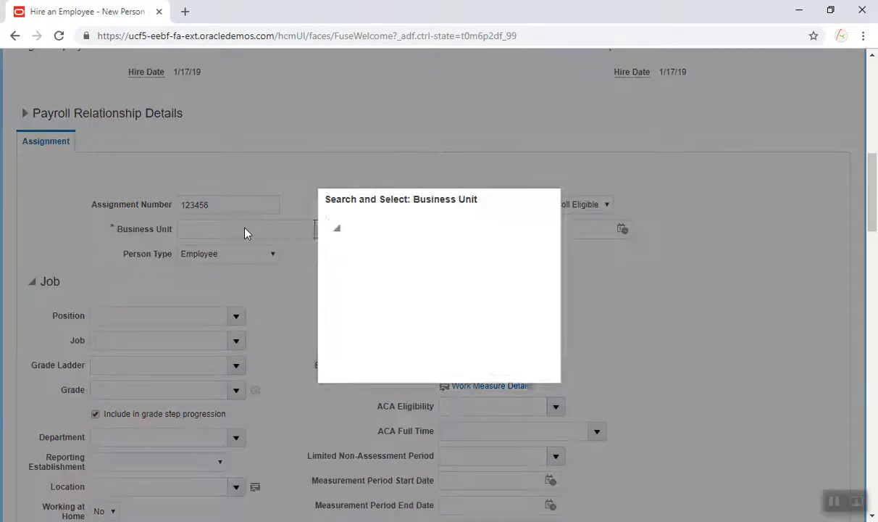
pyautogui.click(422, 268)
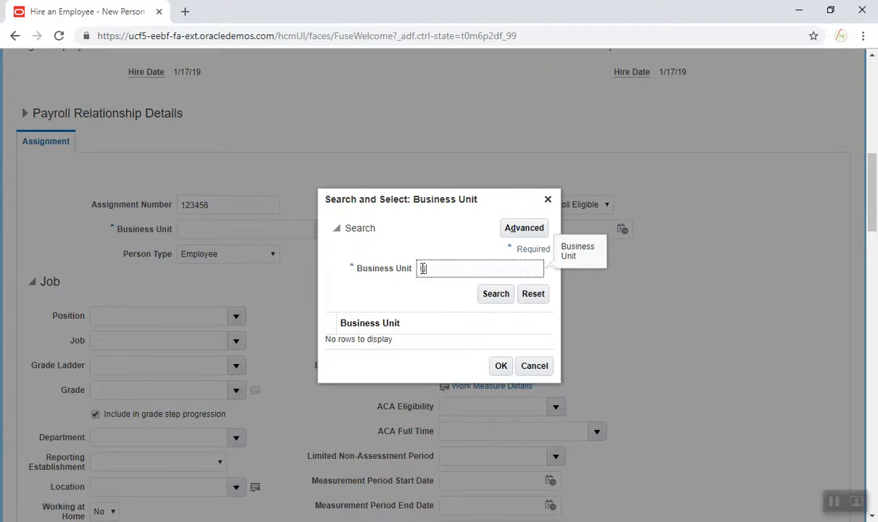
pyautogui.click(493, 297)
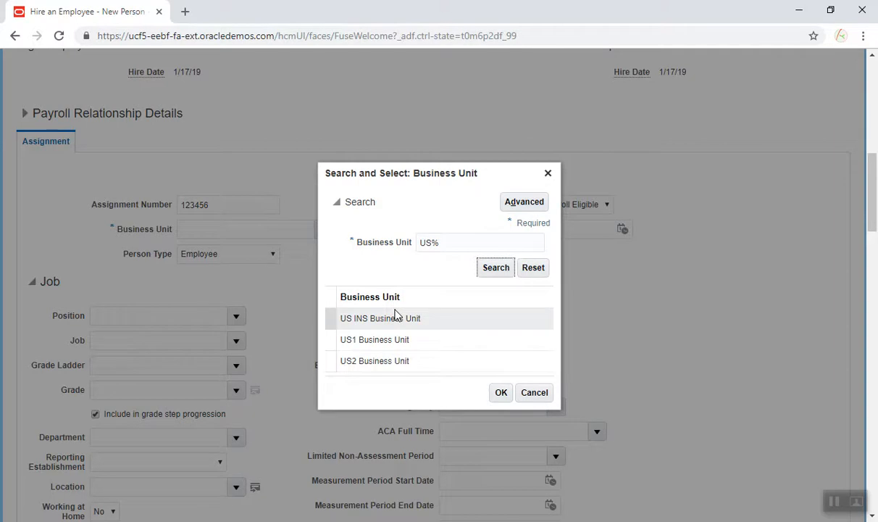
pyautogui.click(427, 345)
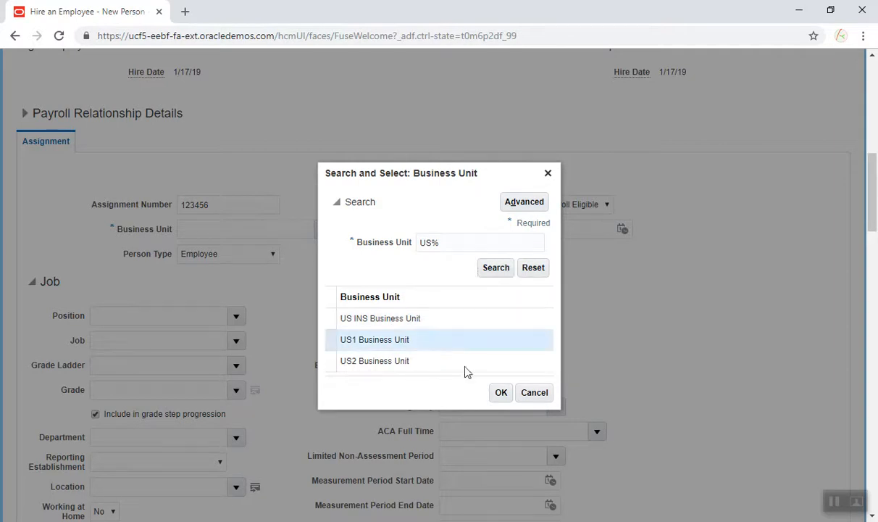
pyautogui.click(501, 392)
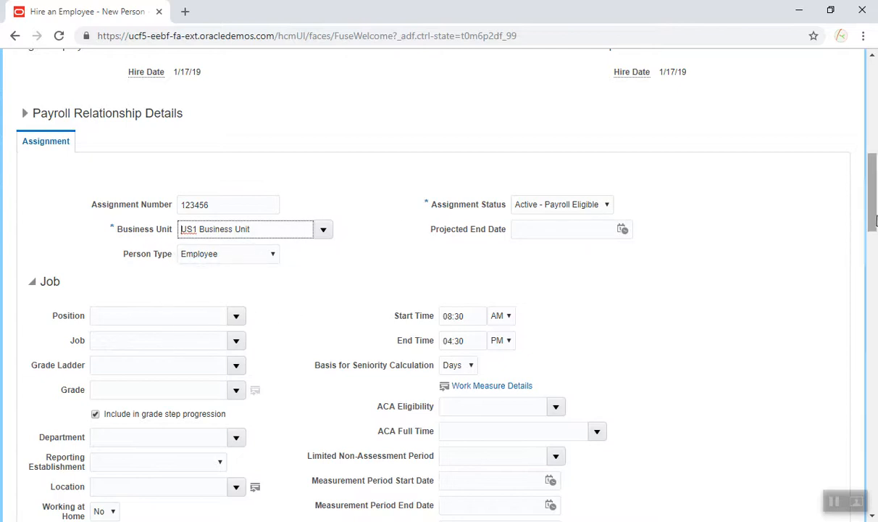
# Step: Try to set the job's position to Accounting Clerk (POS016) and dismiss the error
pyautogui.moveTo(873, 209); pyautogui.dragTo(873, 229)
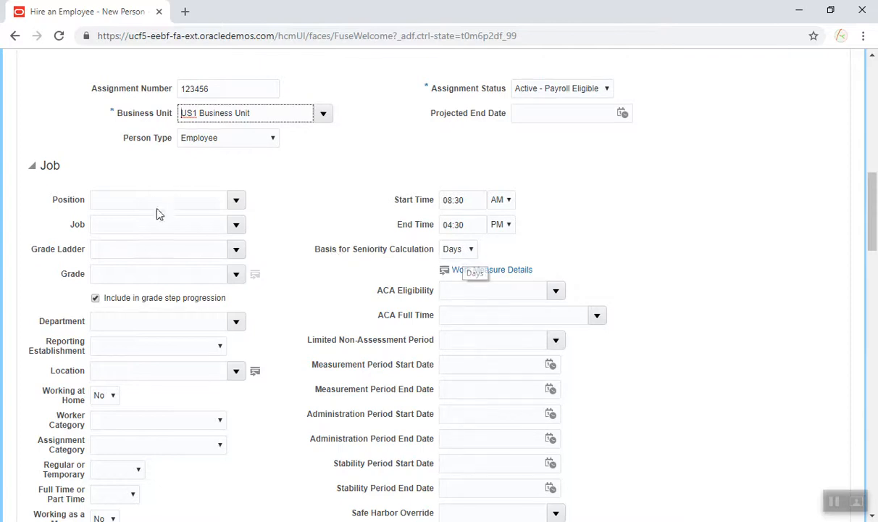
pyautogui.click(237, 200)
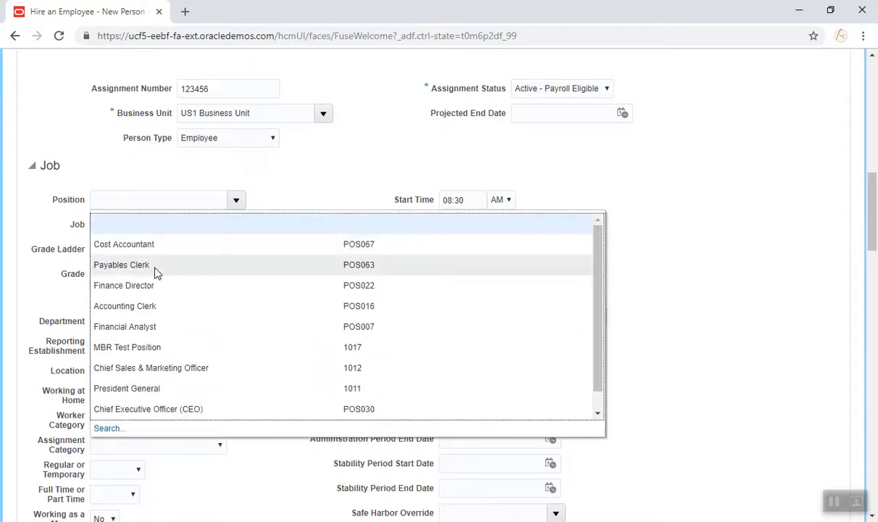
pyautogui.click(150, 305)
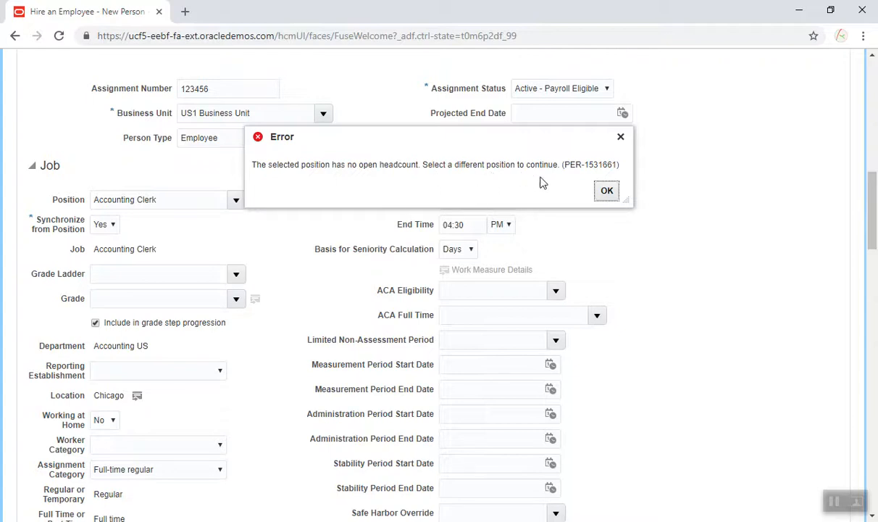
pyautogui.click(608, 191)
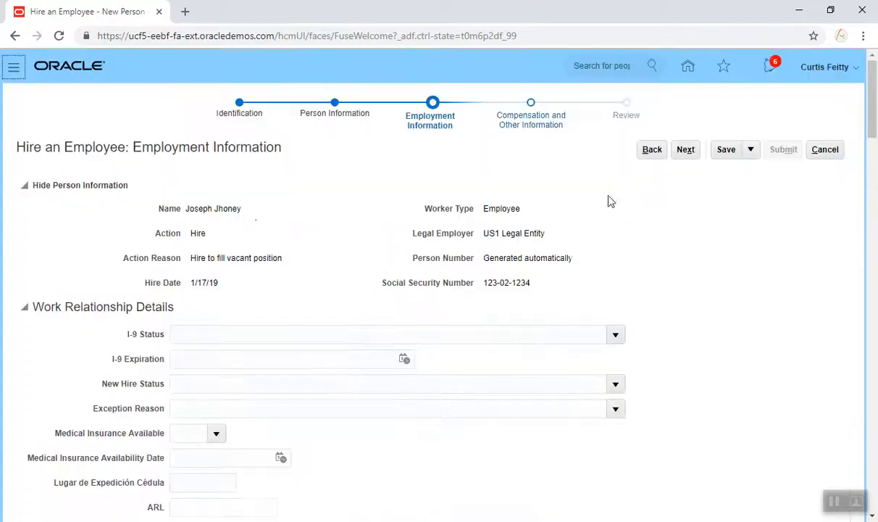
# Step: Try to set the job's position to Financial Analyst (POS007) and dismiss the error
pyautogui.moveTo(873, 92); pyautogui.dragTo(873, 213)
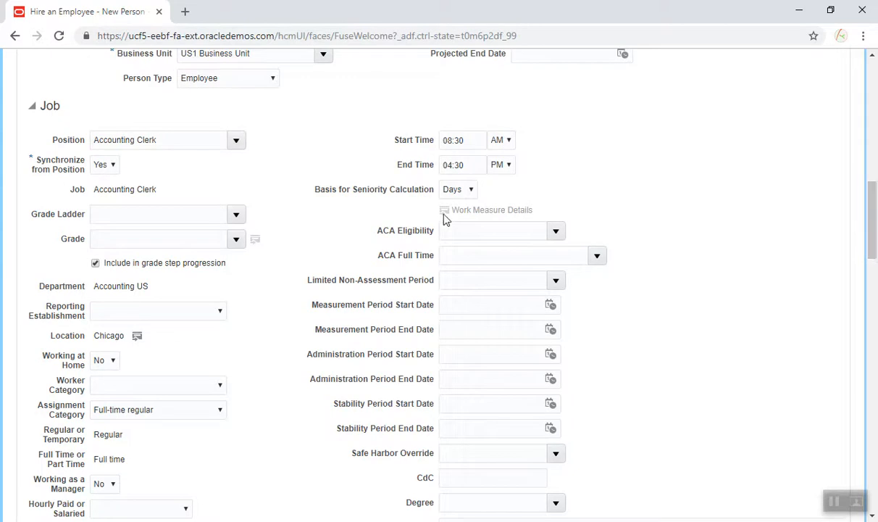
pyautogui.click(147, 145)
pyautogui.click(236, 142)
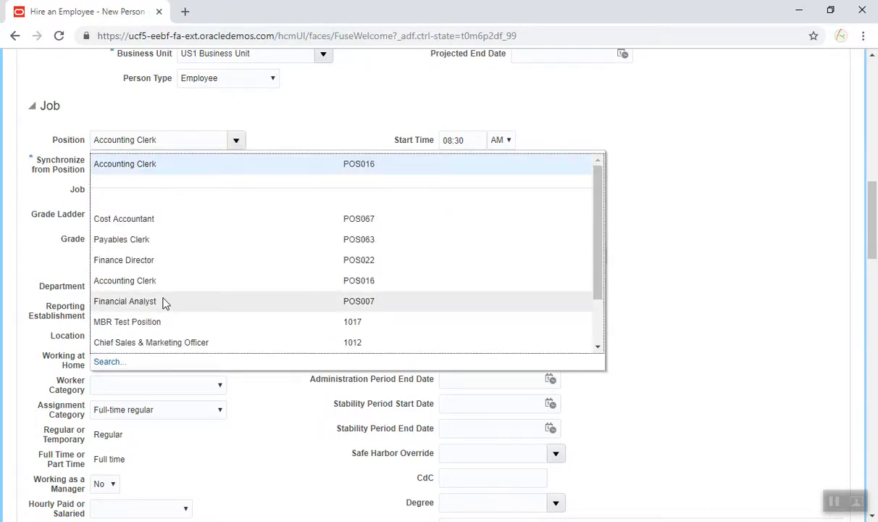
pyautogui.click(163, 301)
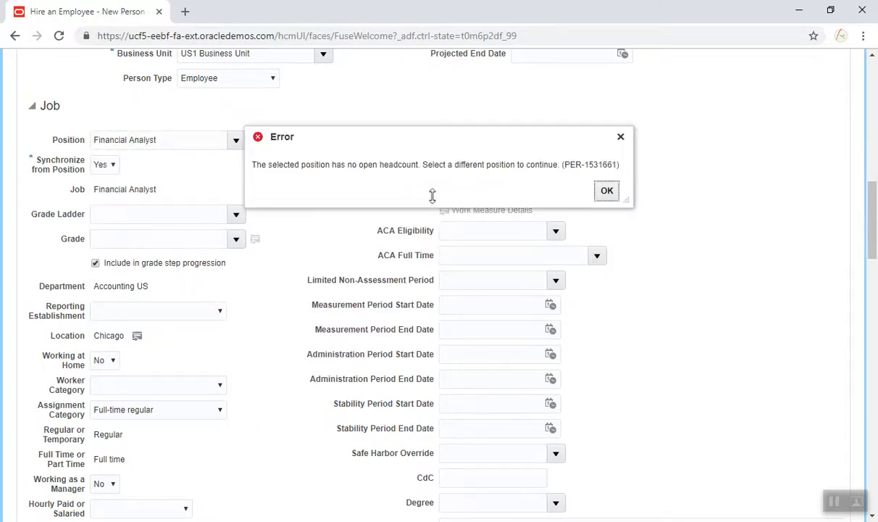
pyautogui.click(607, 190)
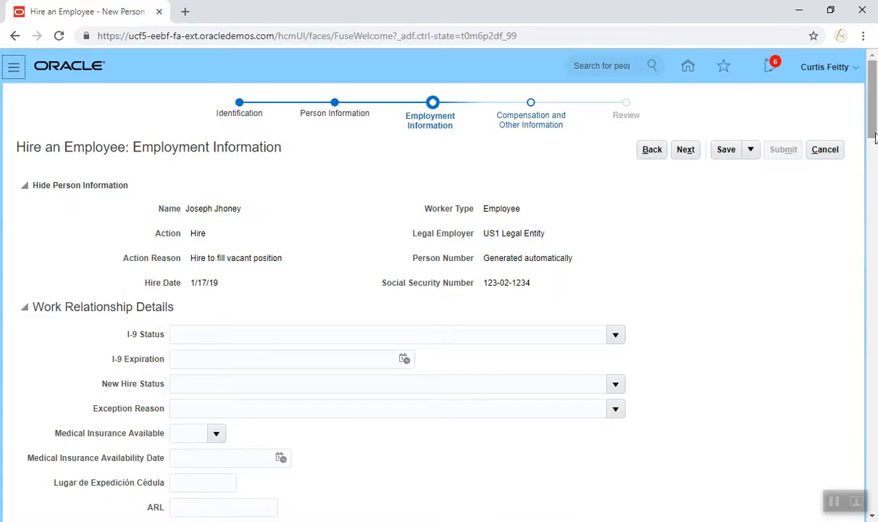
# Step: Try the Accounting Clerk position again in the job details
pyautogui.scroll(-5, 877, 217)
pyautogui.scroll(-4, 877, 207)
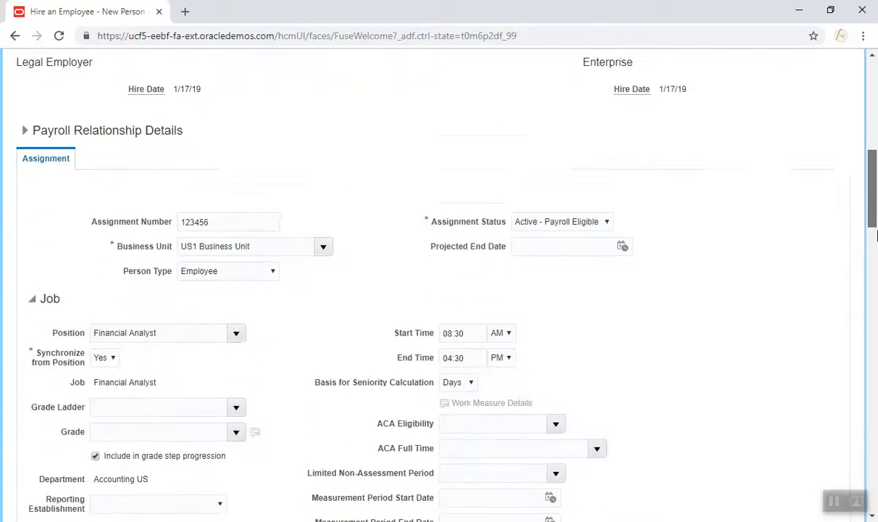
pyautogui.click(237, 248)
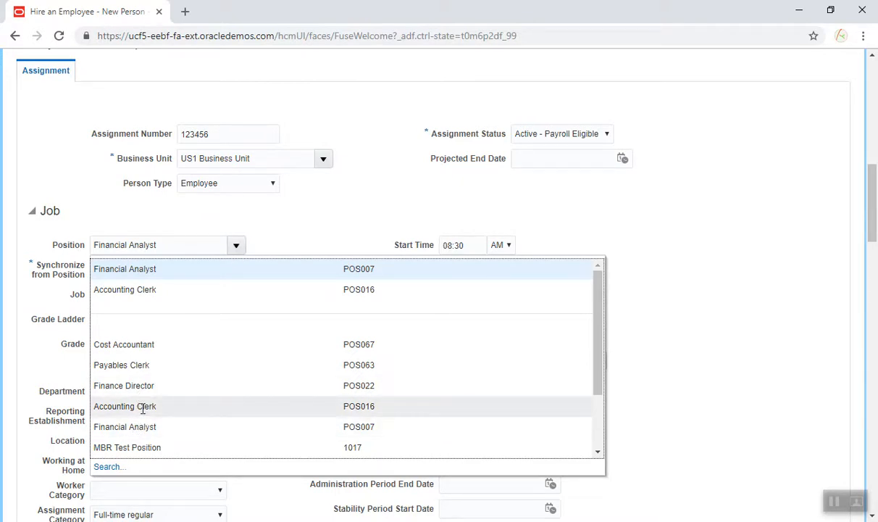
pyautogui.click(142, 409)
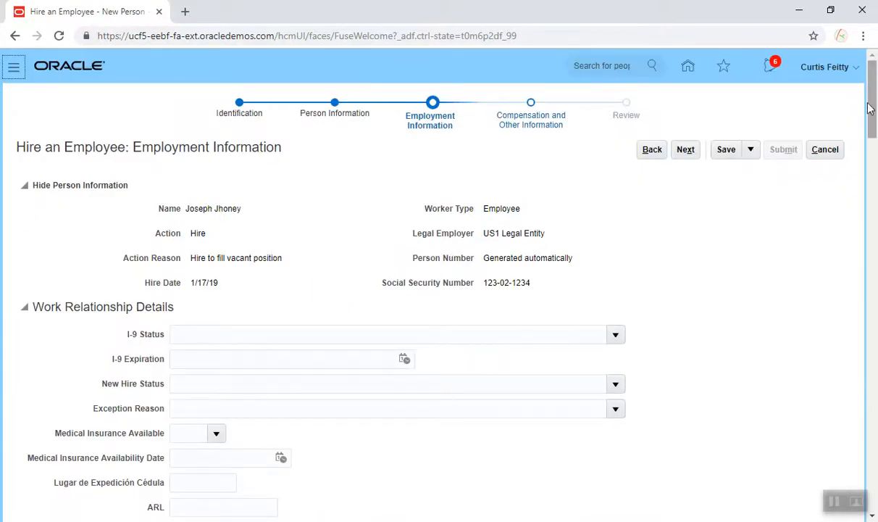
# Step: Try to set the job's position to Payables Clerk (POS063)
pyautogui.moveTo(874, 108); pyautogui.dragTo(875, 213)
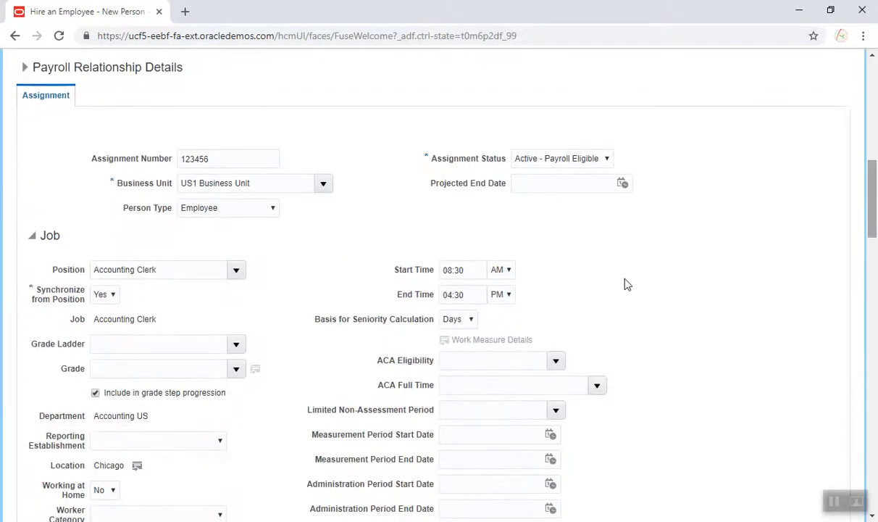
pyautogui.click(236, 270)
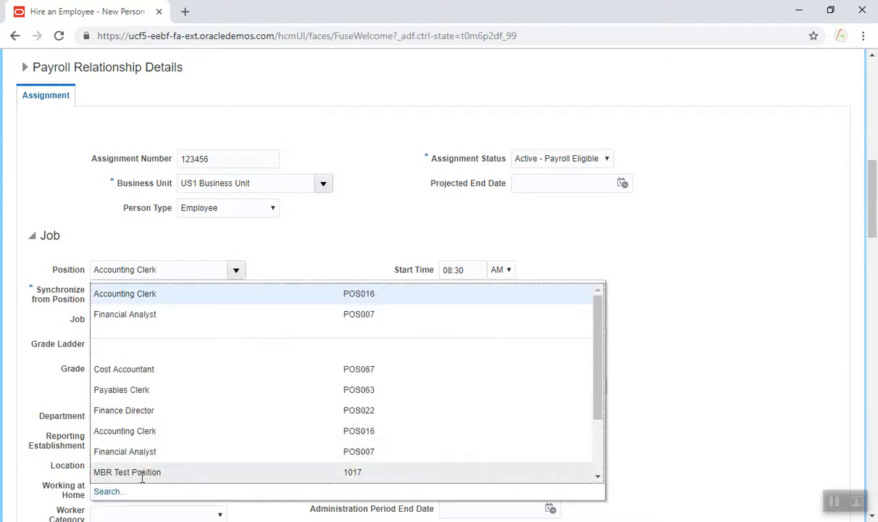
pyautogui.click(151, 390)
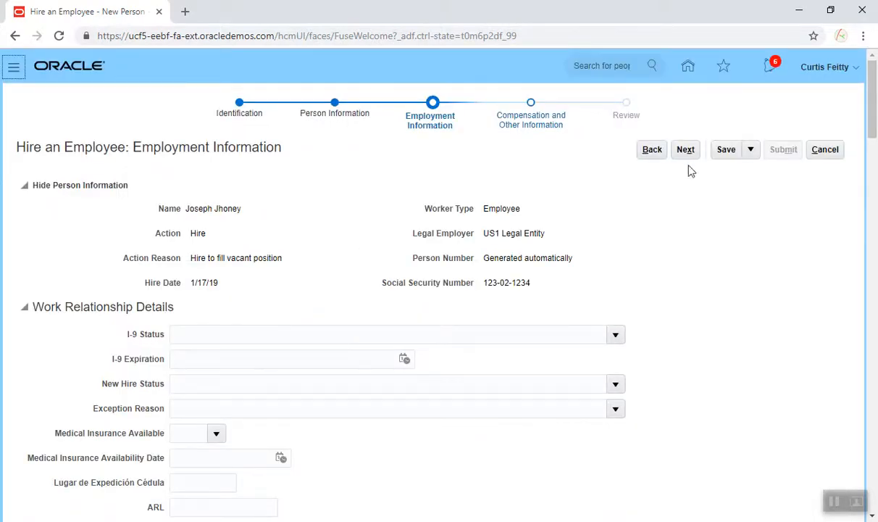
# Step: Open the search and select dialog for the job's position
pyautogui.moveTo(873, 127); pyautogui.dragTo(874, 247)
pyautogui.click(236, 162)
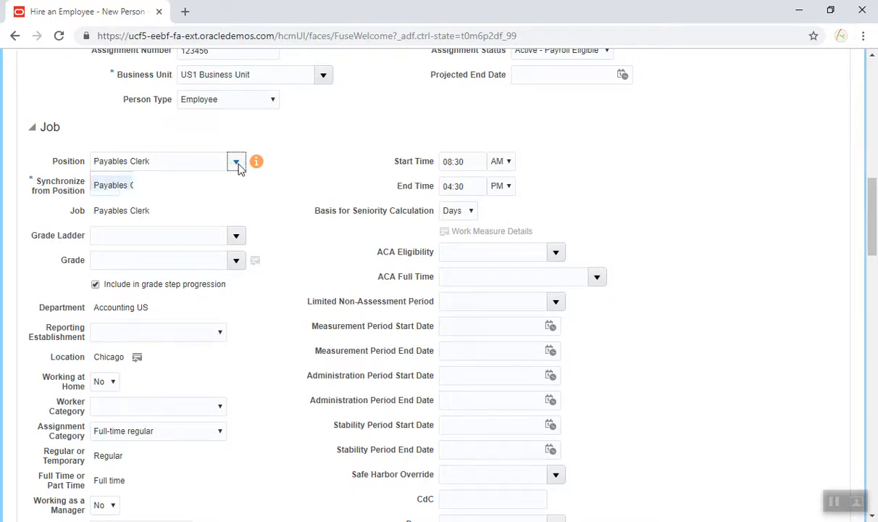
pyautogui.click(112, 387)
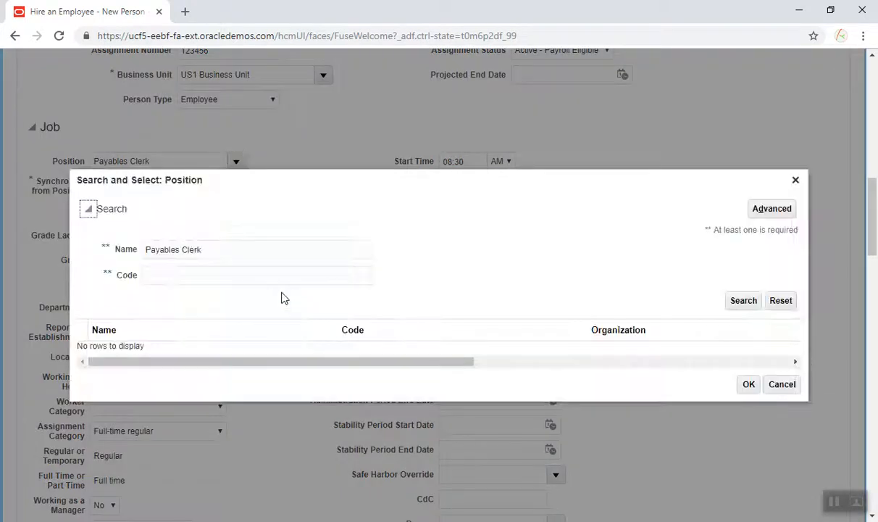
# Step: Try searching the position names with the patterns % and %HR%, dismissing the error after each
pyautogui.moveTo(277, 250); pyautogui.dragTo(120, 244)
pyautogui.write('%')
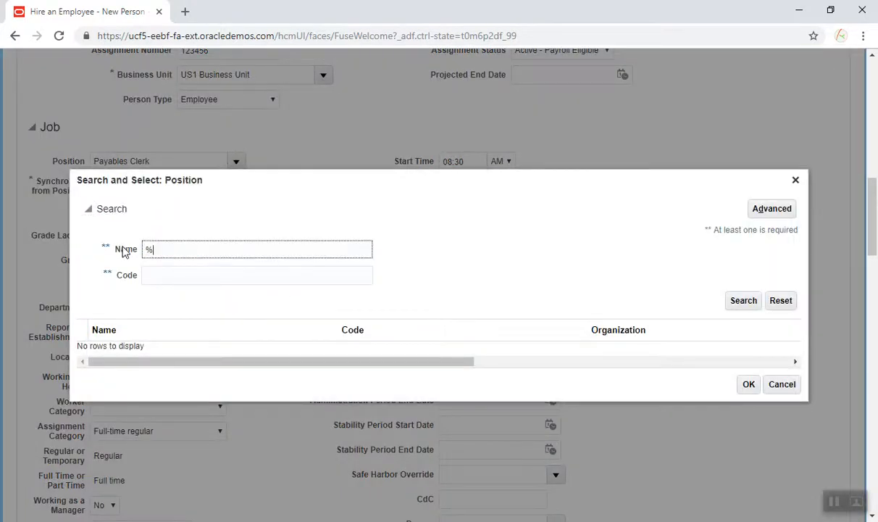
pyautogui.click(745, 307)
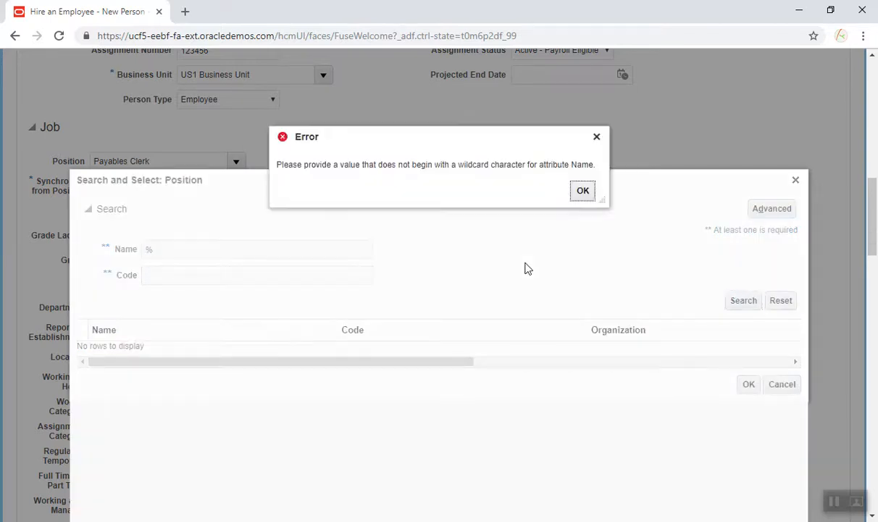
pyautogui.click(580, 192)
pyautogui.click(176, 251)
pyautogui.write('HR%')
pyautogui.click(750, 307)
pyautogui.click(583, 190)
# Step: Remove the leading wildcard and search the position names for HR%
pyautogui.click(200, 248)
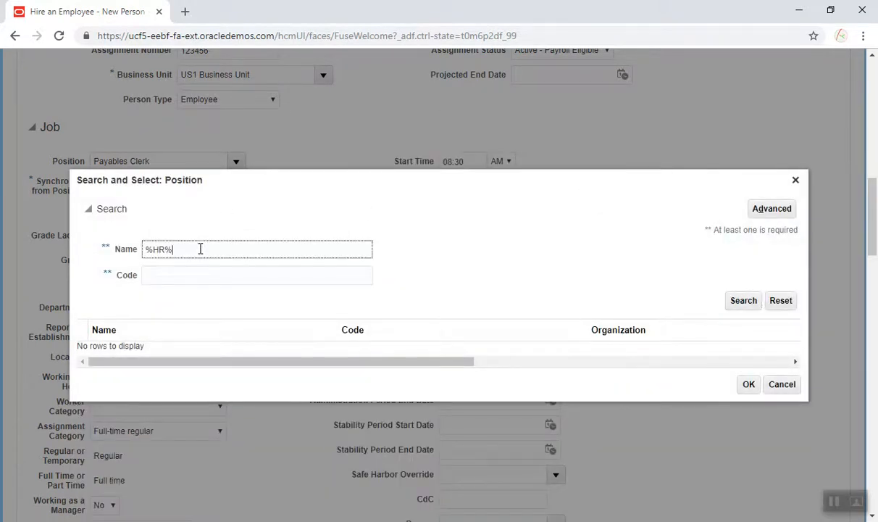
pyautogui.press('Home')
pyautogui.press('Delete')
pyautogui.click(737, 304)
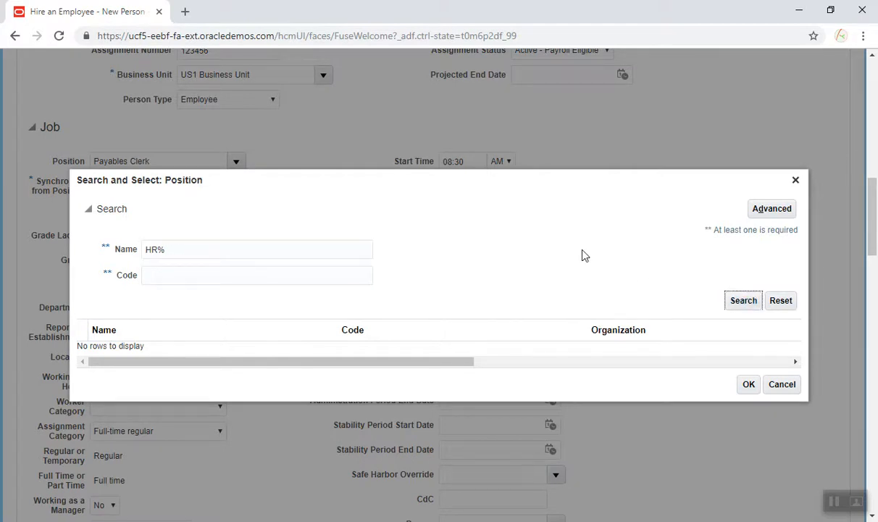
pyautogui.click(739, 305)
# Step: Try searching the position names with the patterns %HR%S% and HR%S%
pyautogui.click(275, 248)
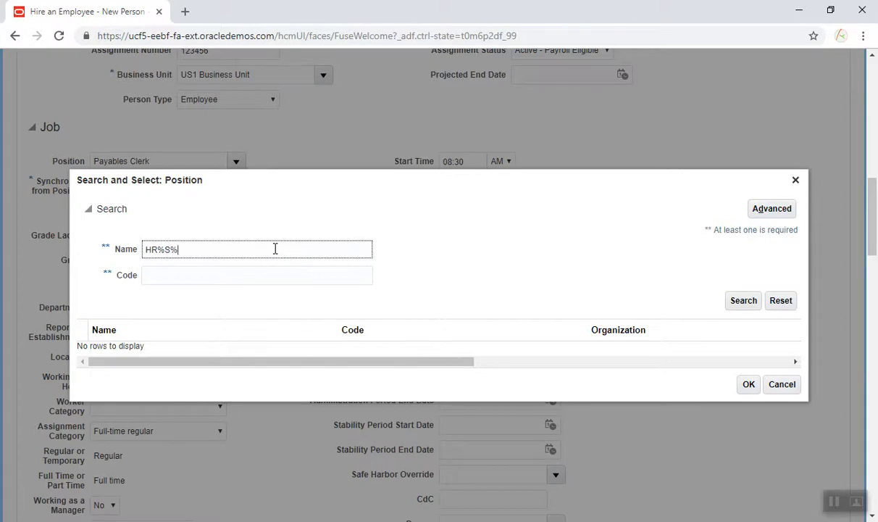
pyautogui.write('%')
pyautogui.click(742, 301)
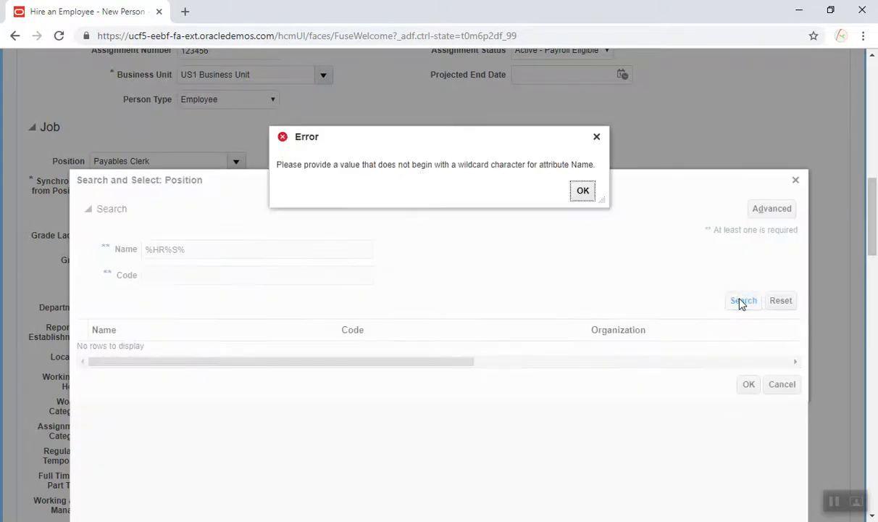
pyautogui.click(586, 197)
pyautogui.click(249, 251)
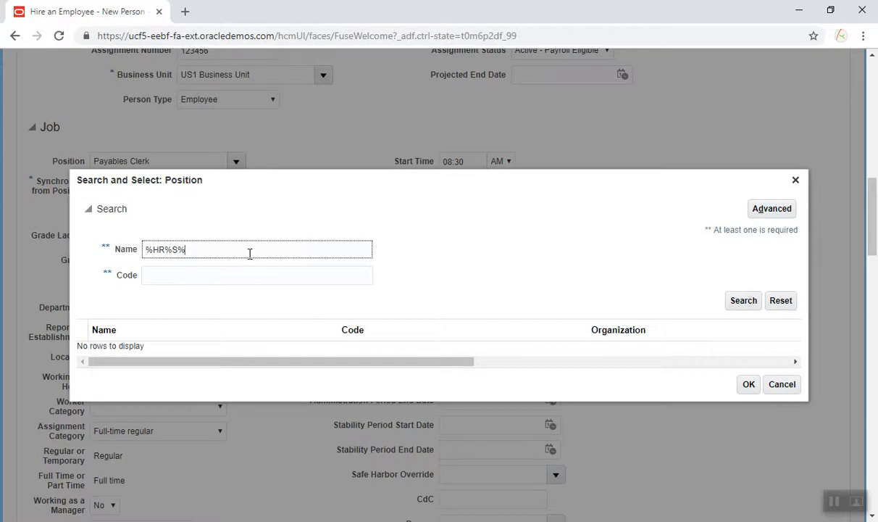
pyautogui.press('Delete')
pyautogui.click(740, 310)
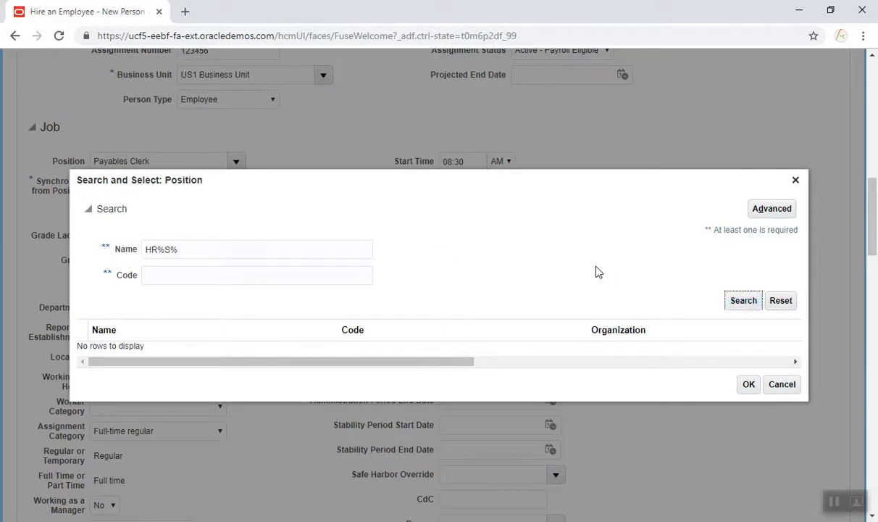
# Step: Search the position names for Pay%% and set the position to Payroll Manager (POS037)
pyautogui.moveTo(279, 250); pyautogui.dragTo(113, 254)
pyautogui.press('Delete')
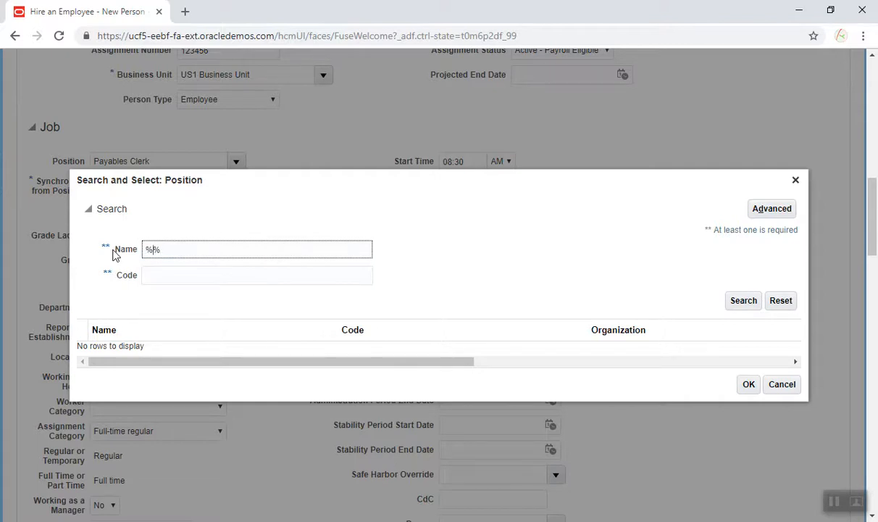
pyautogui.write('Pay')
pyautogui.click(744, 301)
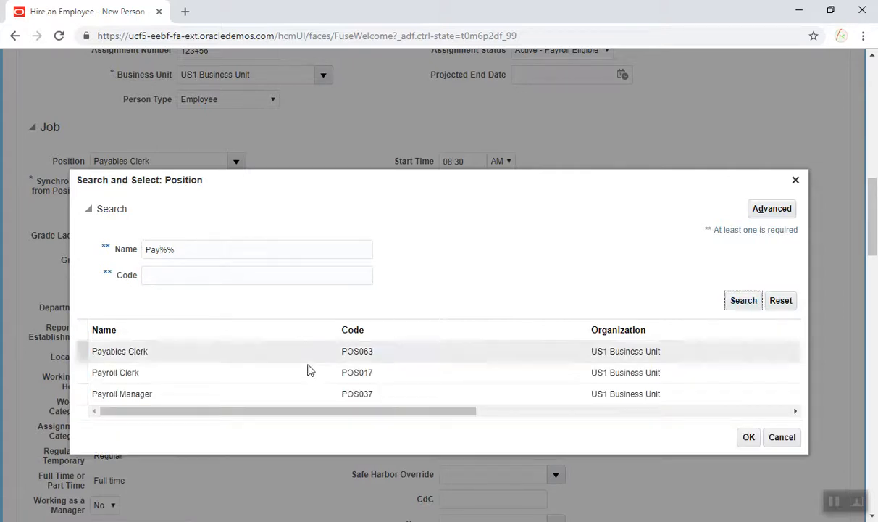
pyautogui.click(249, 398)
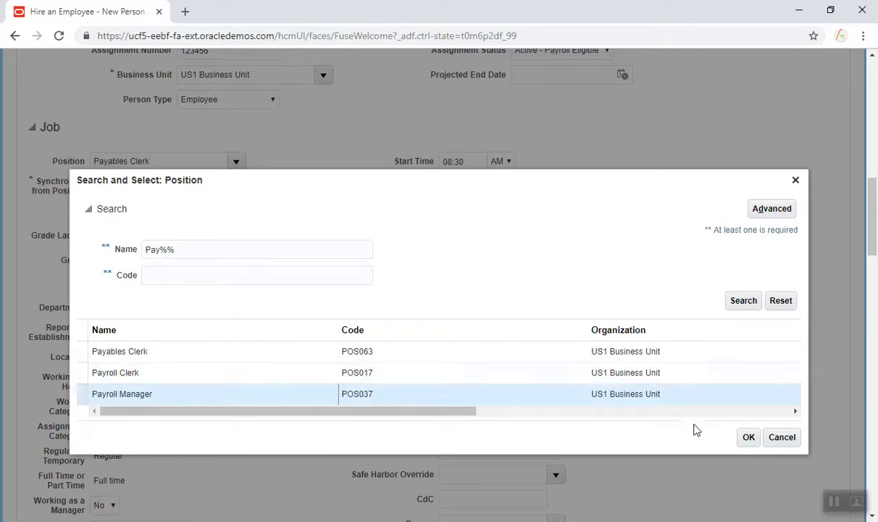
pyautogui.click(750, 439)
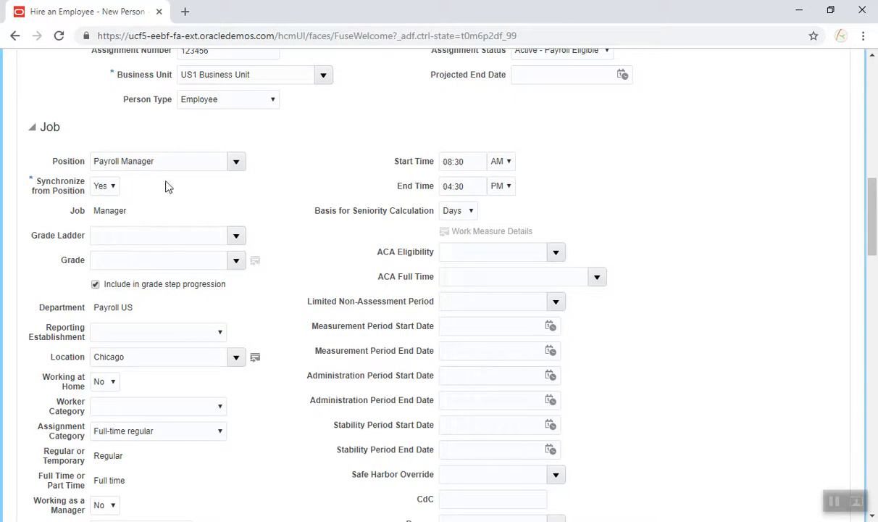
# Step: Set the grade ladder to DEMO and the grade to Mgmt05 in the Job section
pyautogui.click(235, 237)
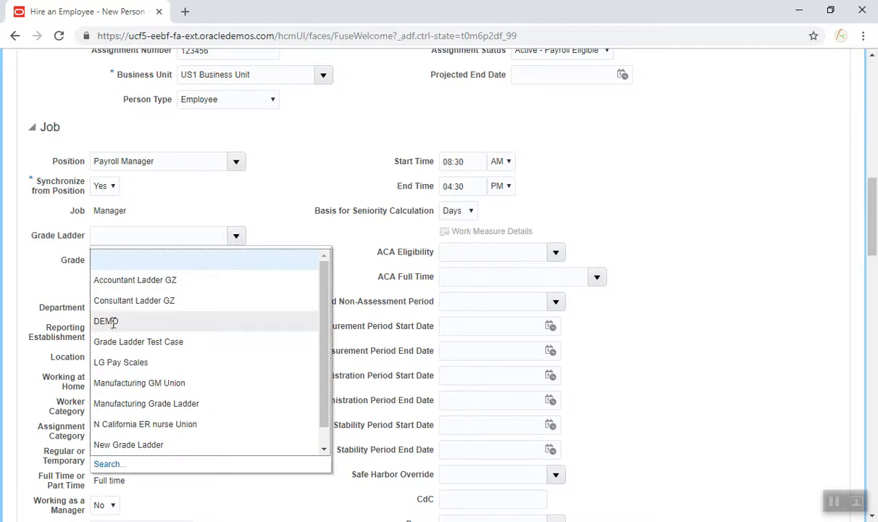
pyautogui.click(113, 322)
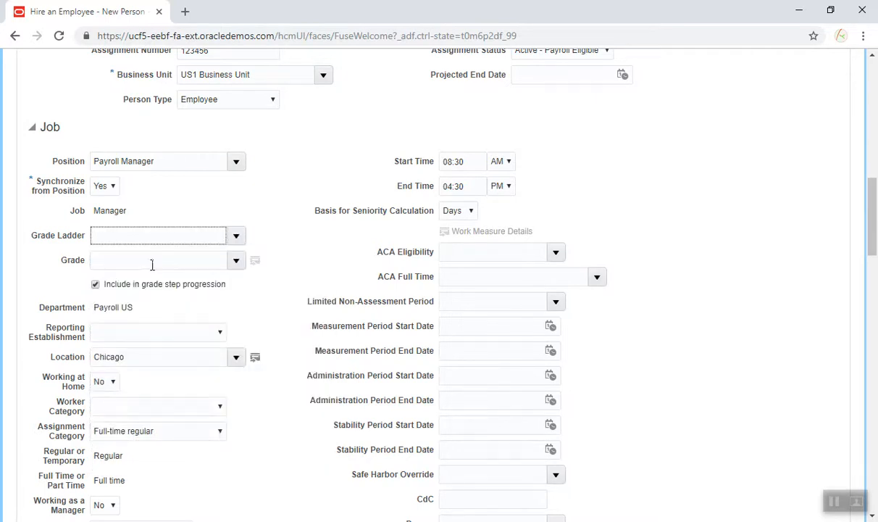
pyautogui.click(236, 260)
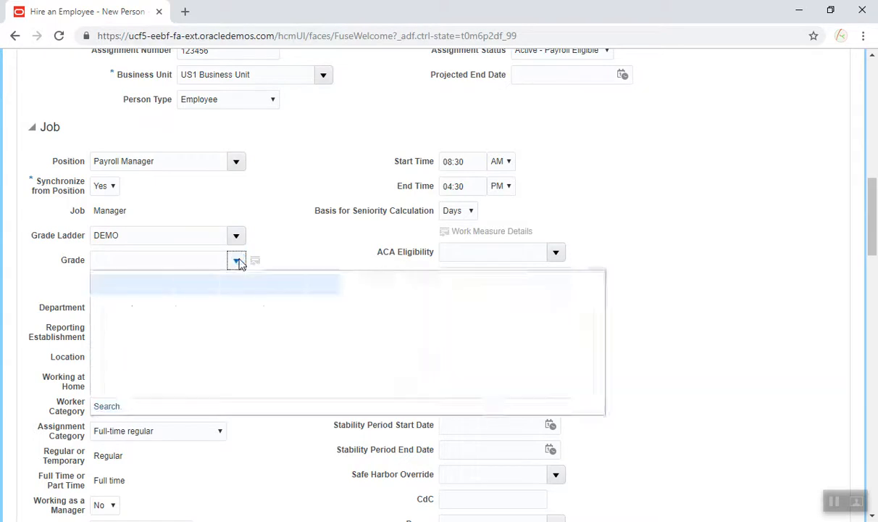
pyautogui.click(102, 324)
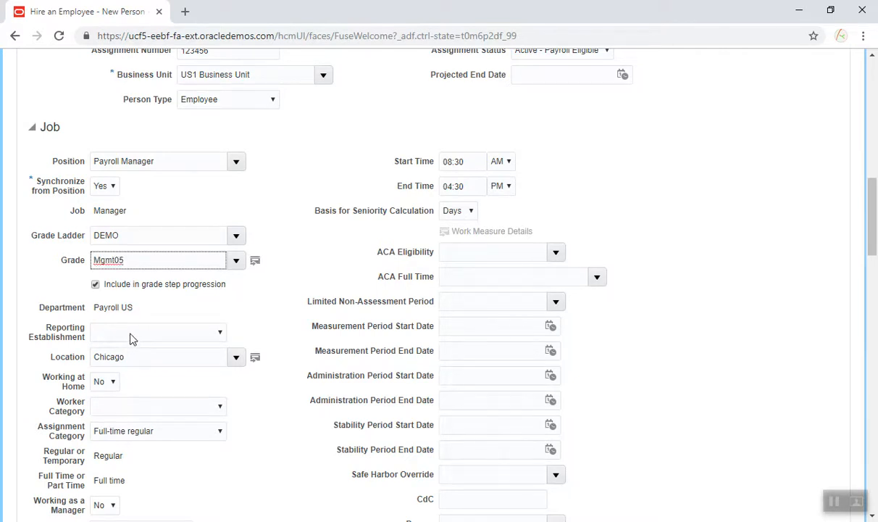
# Step: Set the reporting establishment to US1 Legal Entity and mark the employee as working at home
pyautogui.click(215, 339)
pyautogui.click(180, 365)
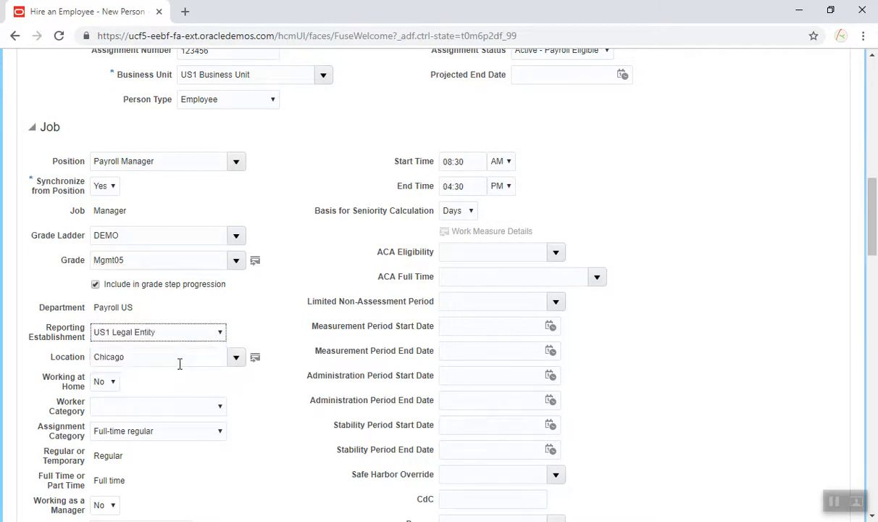
pyautogui.moveTo(876, 209); pyautogui.dragTo(876, 247)
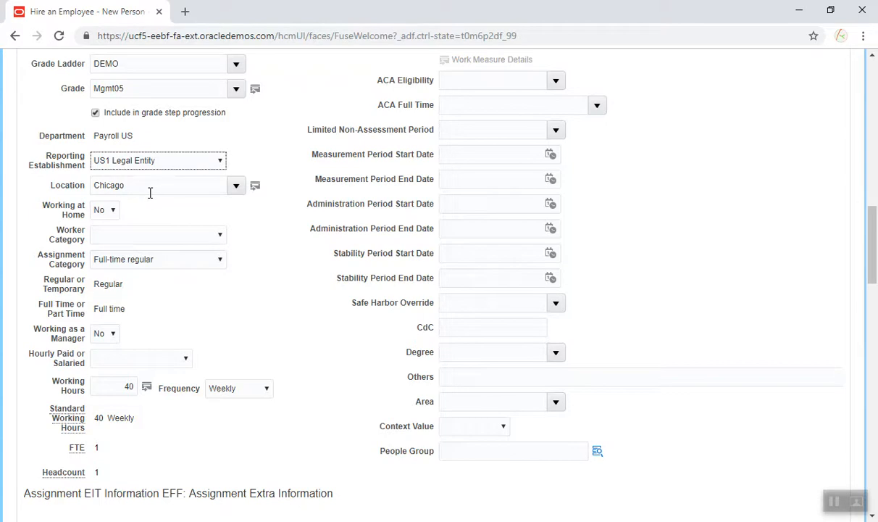
pyautogui.click(102, 212)
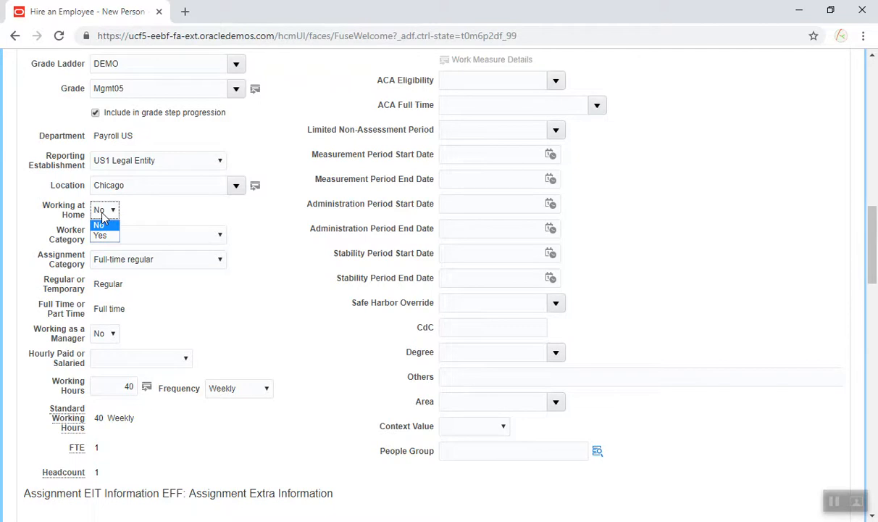
pyautogui.click(106, 235)
# Step: Set the worker category to White collar and the pay type to Salaried
pyautogui.click(161, 238)
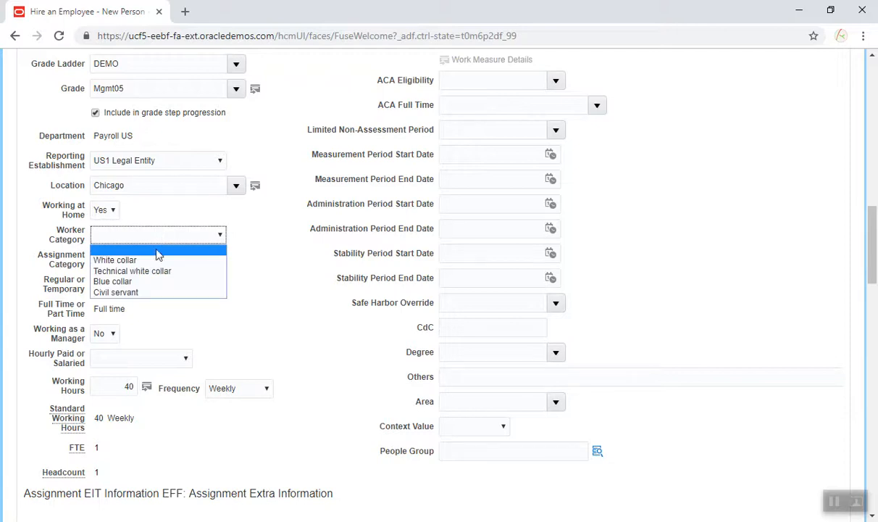
pyautogui.click(154, 261)
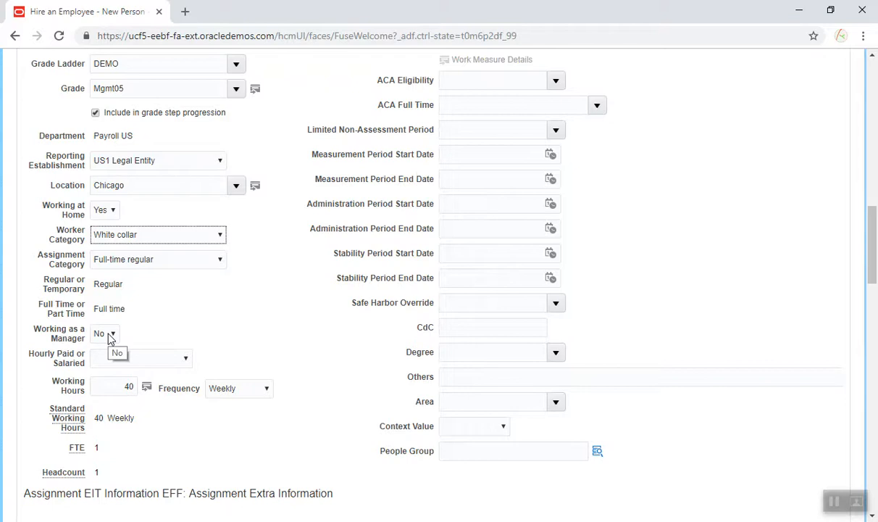
pyautogui.click(130, 361)
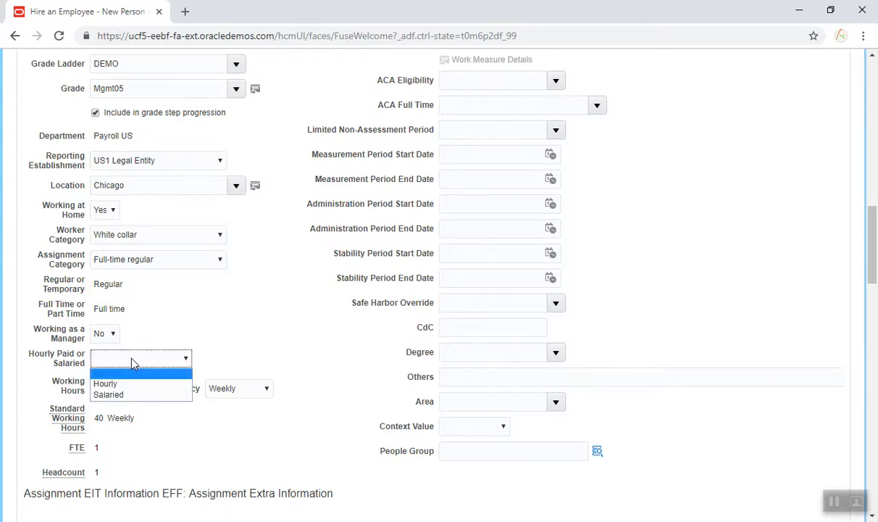
pyautogui.click(109, 395)
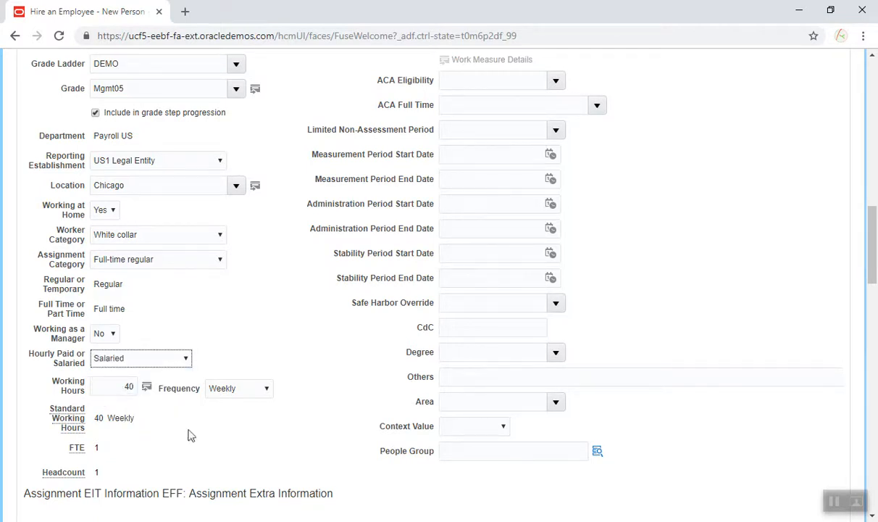
# Step: Add a manager entry in the Manager Details section
pyautogui.moveTo(873, 280); pyautogui.dragTo(875, 391)
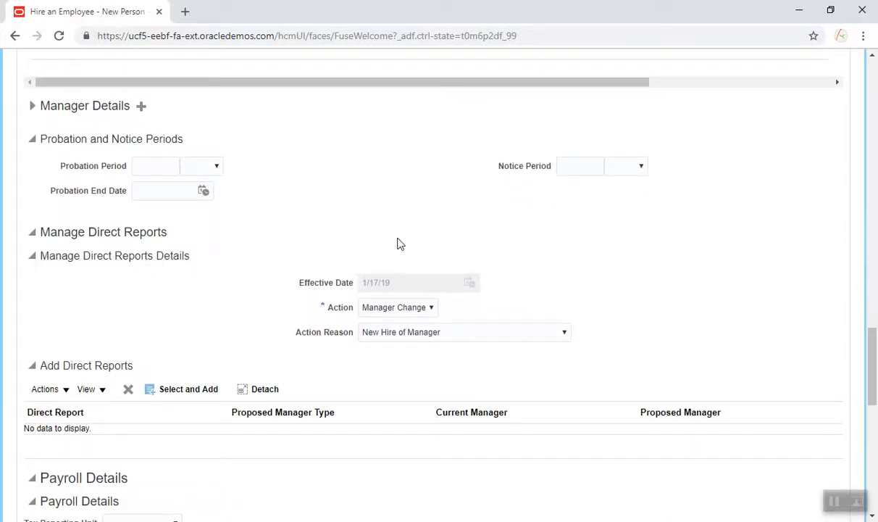
pyautogui.click(141, 107)
pyautogui.scroll(-1, 875, 388)
# Step: Set the payroll tax reporting unit to US1 Legal Entity and add the Biweekly payroll under Payroll Details
pyautogui.moveTo(874, 388); pyautogui.dragTo(875, 414)
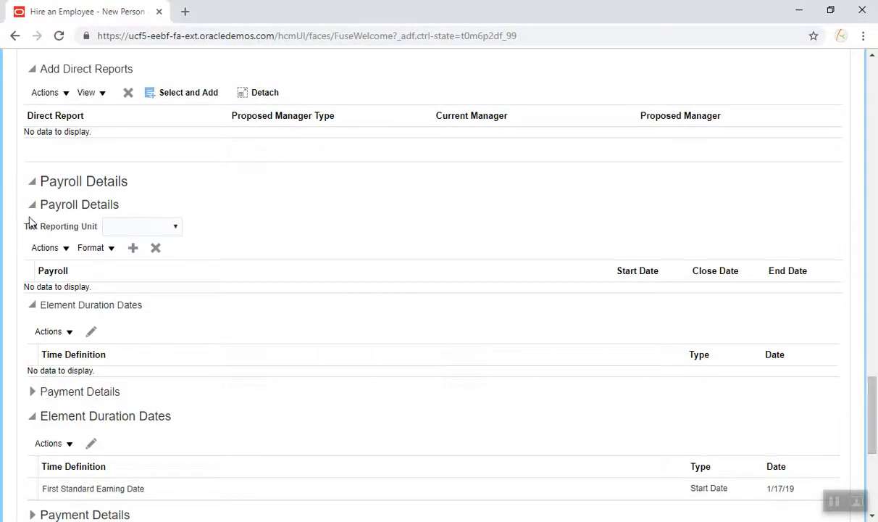
pyautogui.click(165, 232)
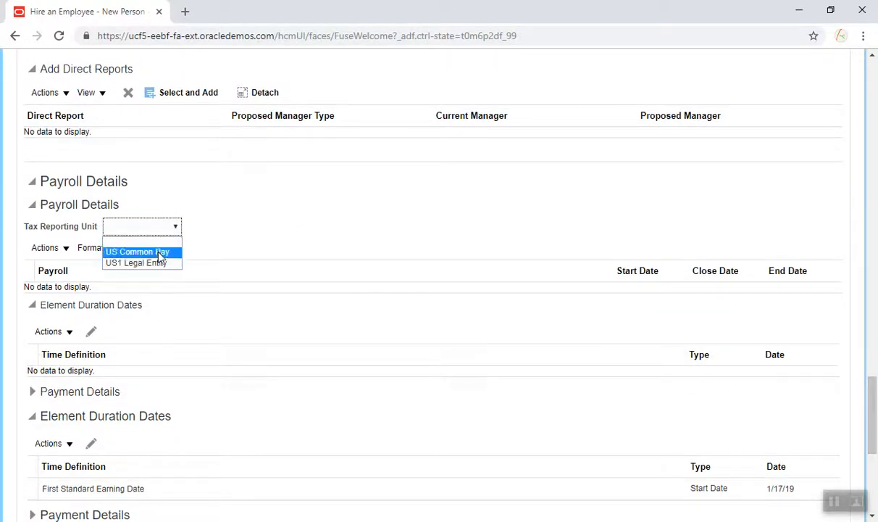
pyautogui.click(161, 264)
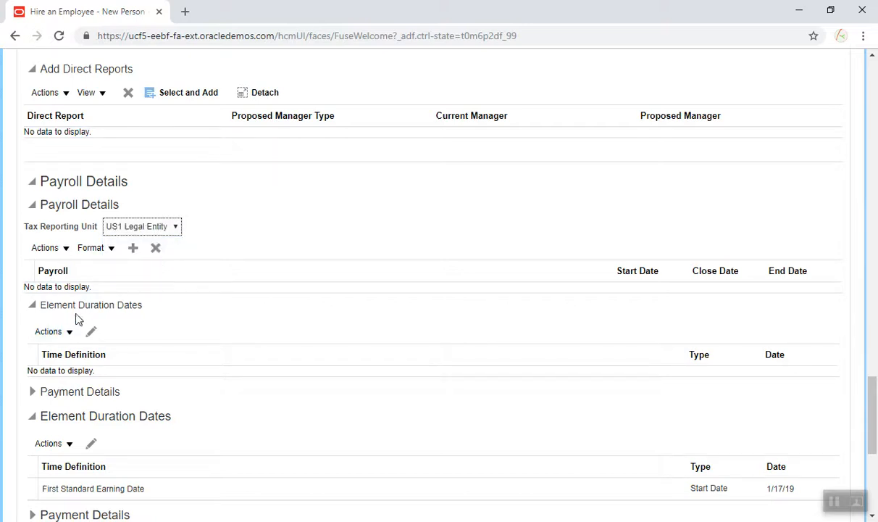
pyautogui.click(135, 249)
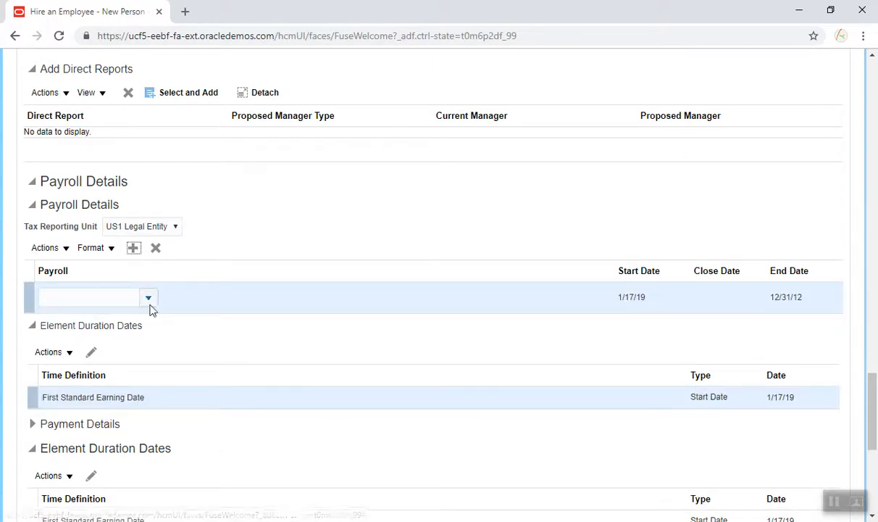
pyautogui.click(148, 299)
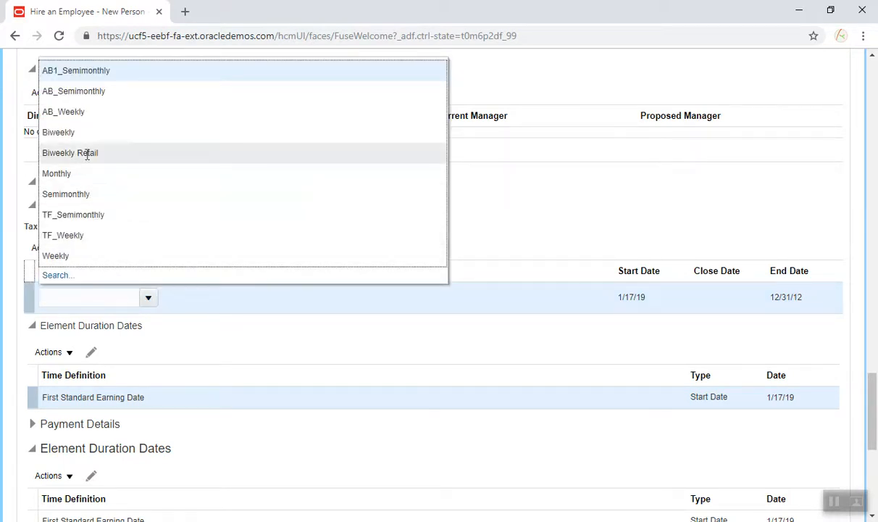
pyautogui.click(73, 132)
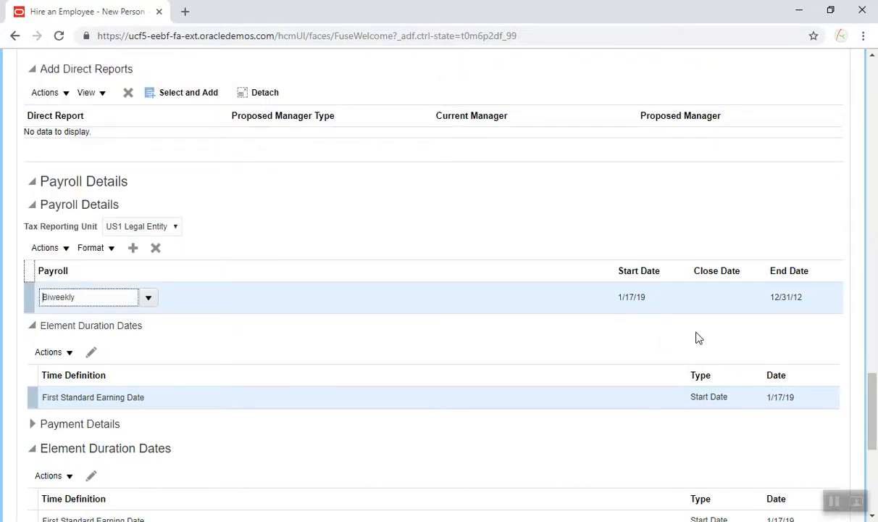
# Step: In the payroll's Payment Details, set the overtime period to Weekly Overtime Period and Time Card Required to No
pyautogui.moveTo(874, 401); pyautogui.dragTo(873, 426)
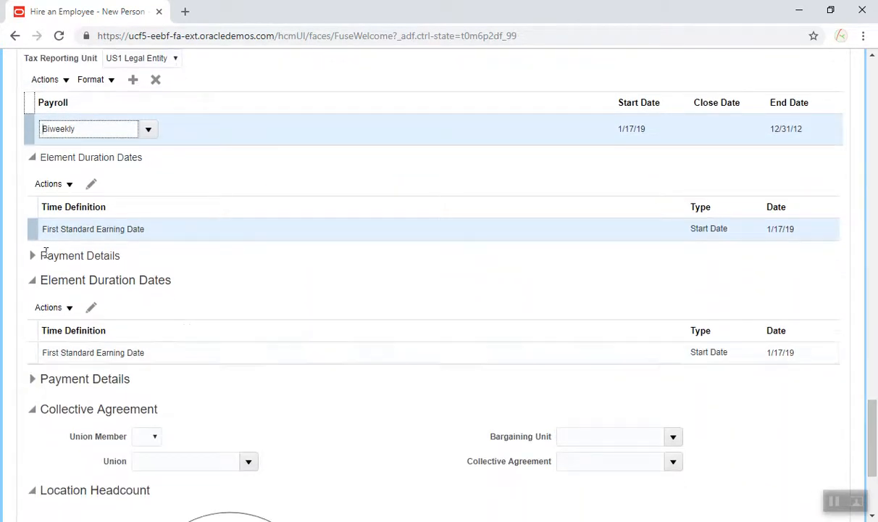
pyautogui.click(32, 257)
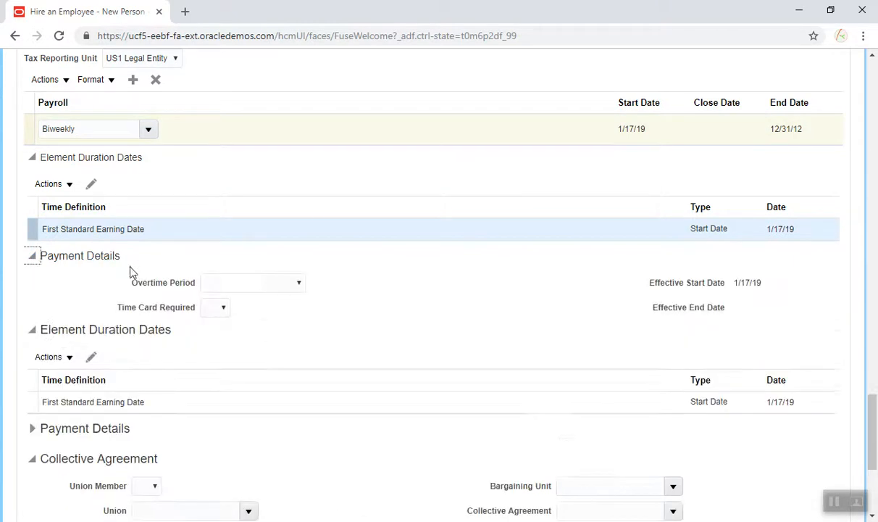
pyautogui.click(237, 285)
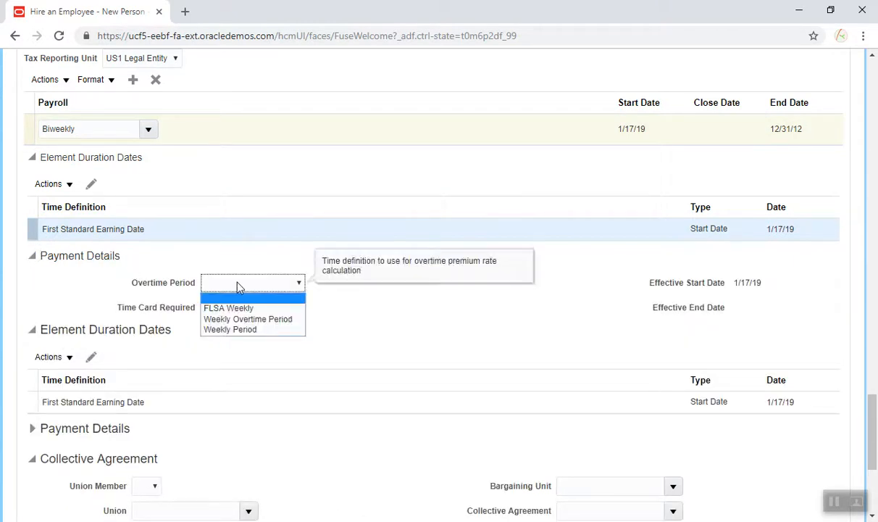
pyautogui.click(264, 323)
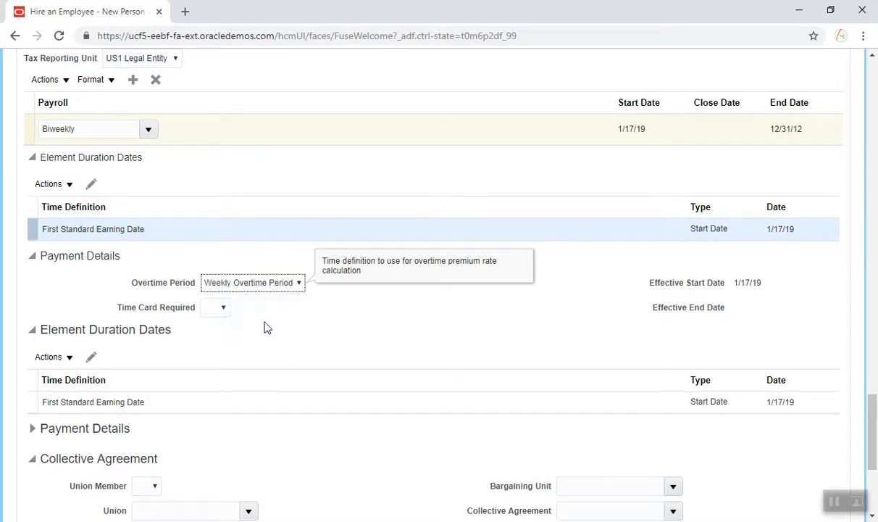
pyautogui.click(224, 307)
pyautogui.click(215, 334)
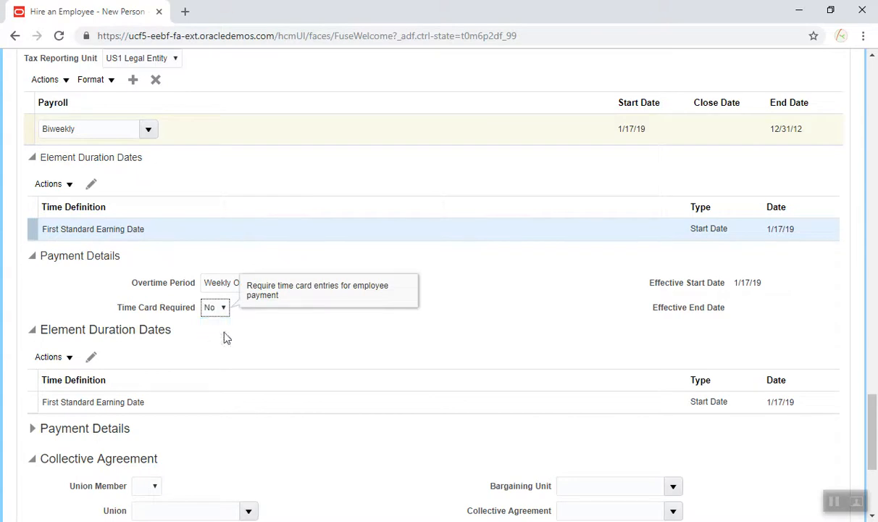
# Step: Save the employment information and continue to Compensation and Other Information, accepting the grade ladder mismatch
pyautogui.moveTo(873, 404); pyautogui.dragTo(877, 453)
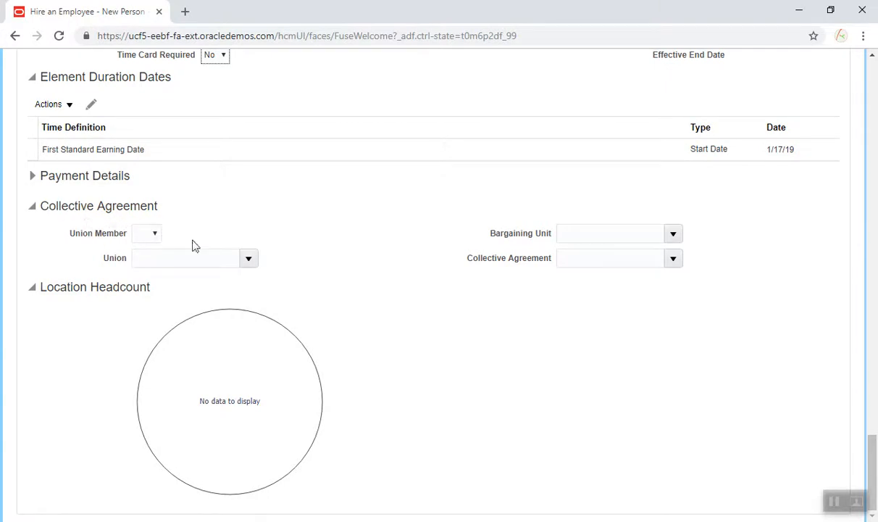
pyautogui.moveTo(874, 471); pyautogui.dragTo(876, 105)
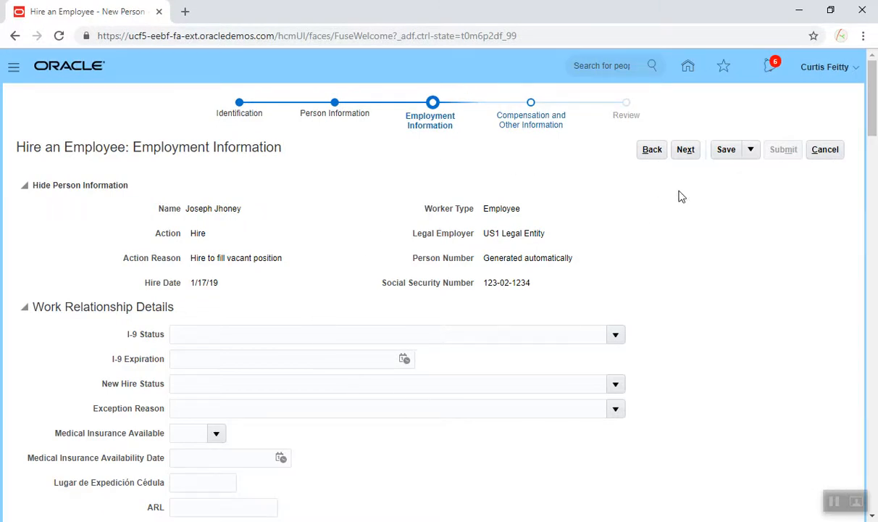
pyautogui.click(727, 154)
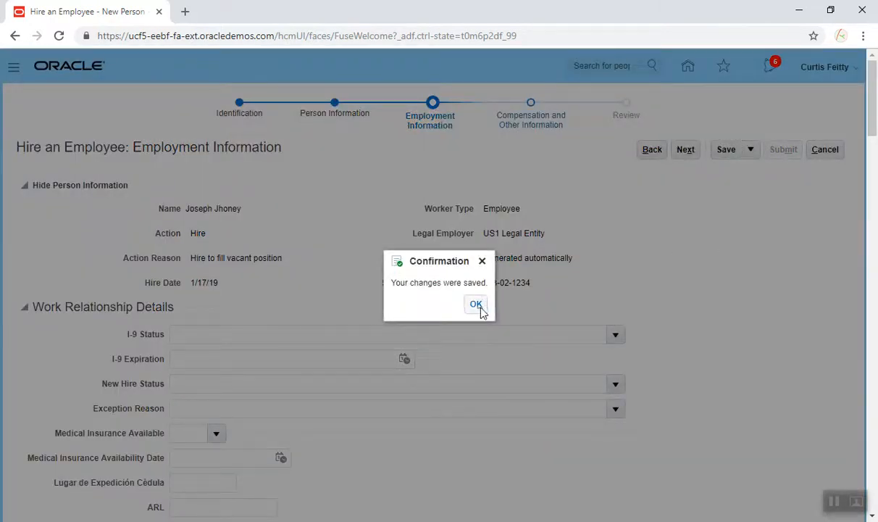
pyautogui.click(476, 304)
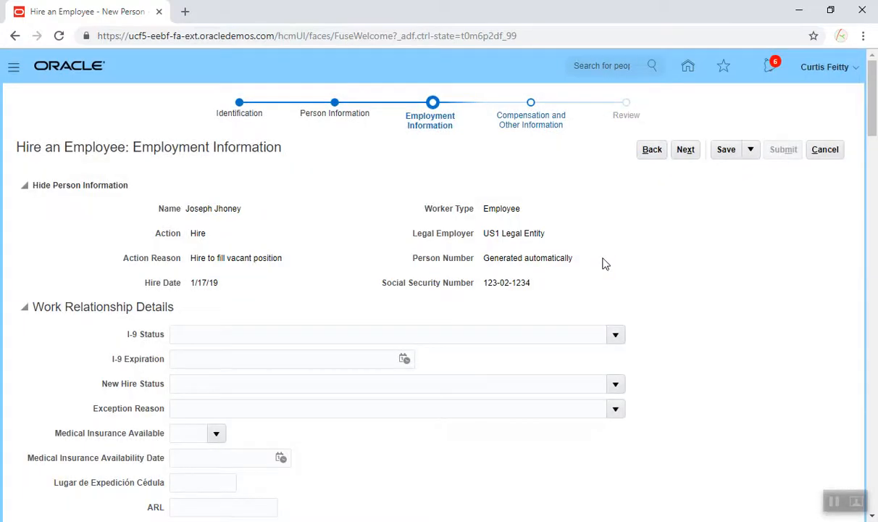
pyautogui.click(686, 150)
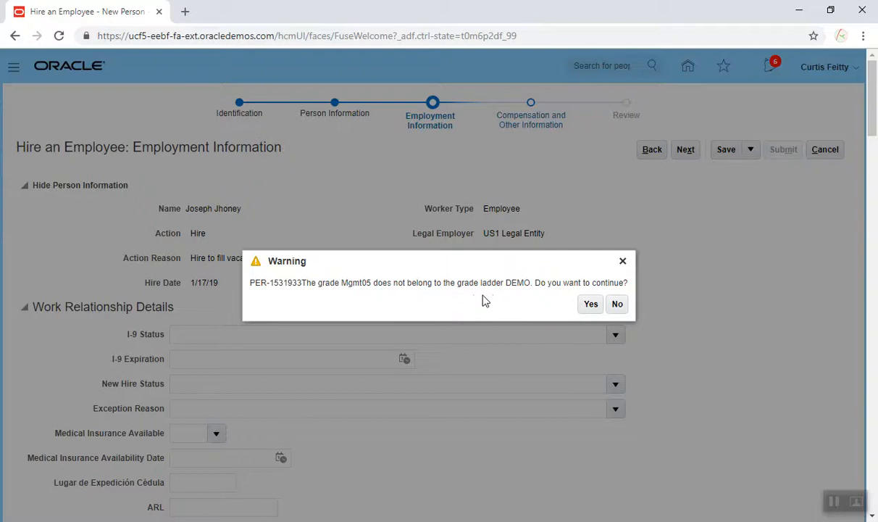
pyautogui.click(590, 305)
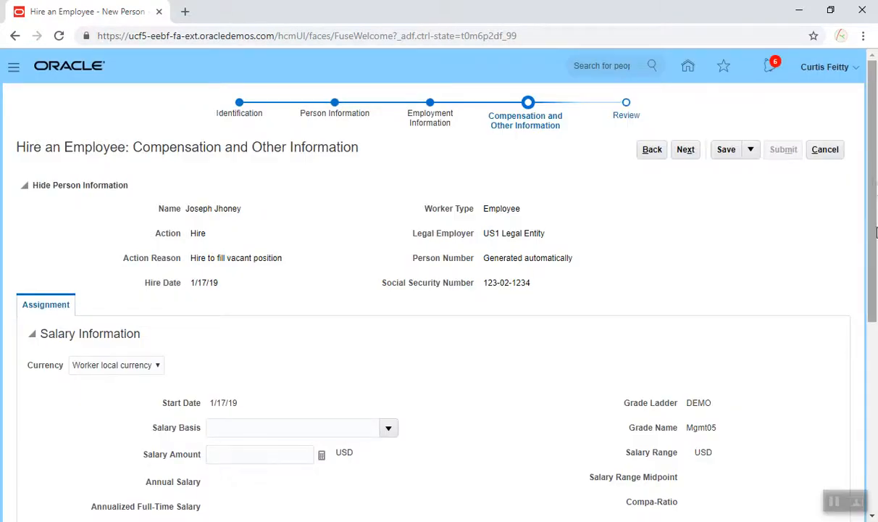
# Step: Set the salary basis to US1 Annual Salary and the salary amount to 80,000.00 USD
pyautogui.moveTo(877, 183); pyautogui.dragTo(877, 274)
pyautogui.click(388, 267)
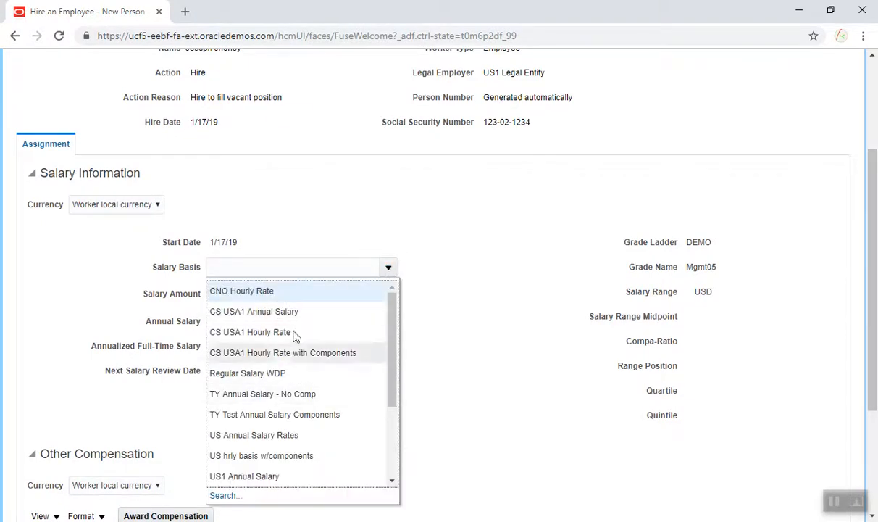
pyautogui.click(239, 475)
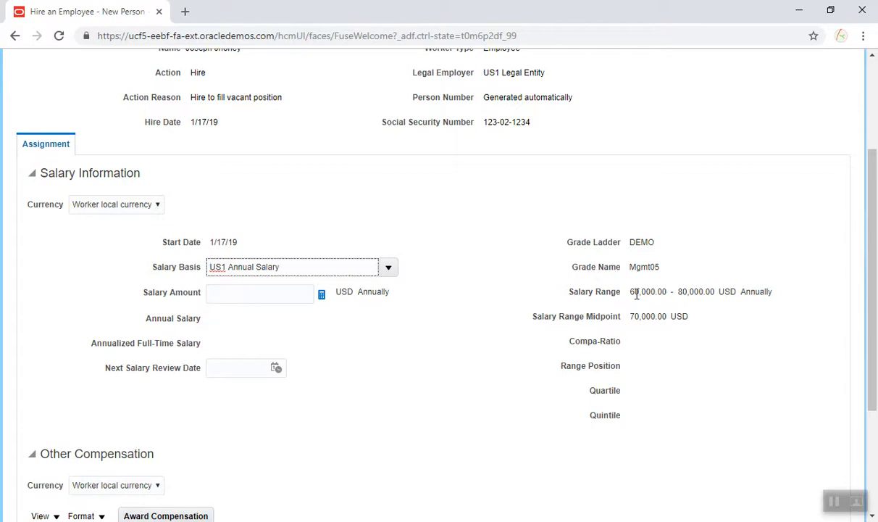
pyautogui.moveTo(678, 291); pyautogui.dragTo(704, 293)
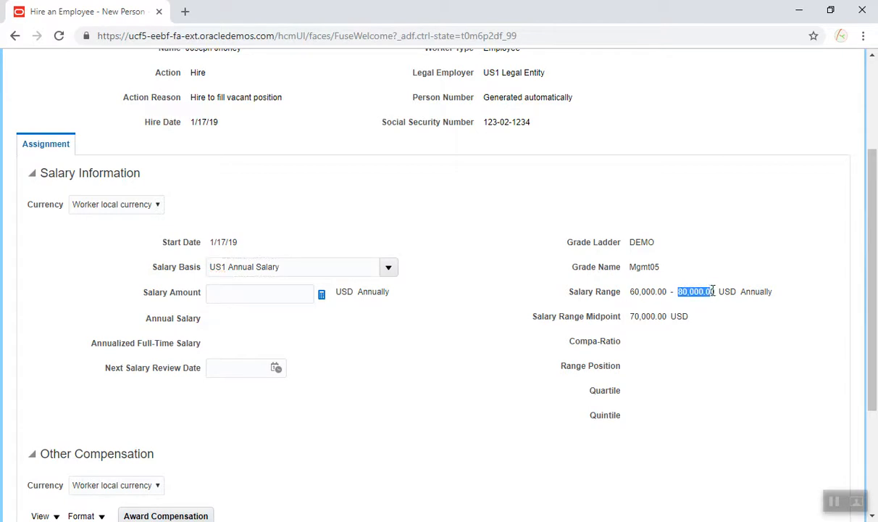
pyautogui.click(221, 288)
pyautogui.write('80.000.00')
pyautogui.press('Tab')
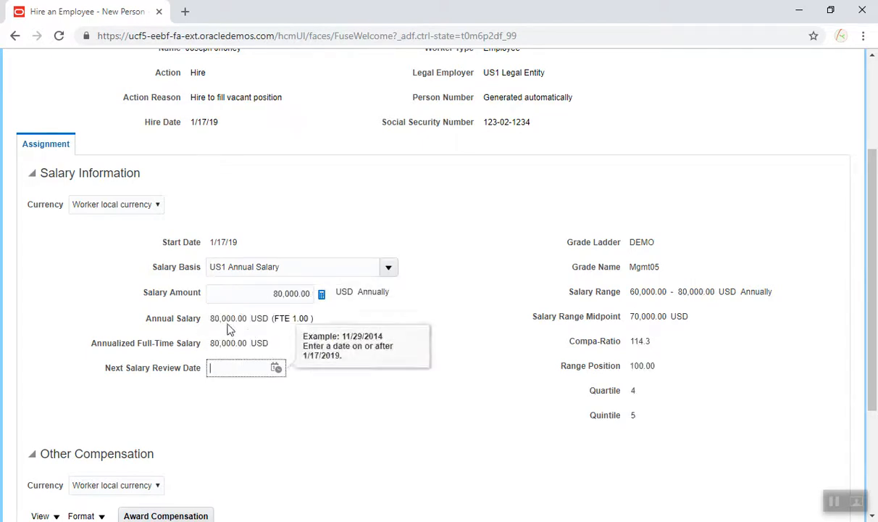
# Step: Set the Next Salary Review Date to 1/17/2020 in Salary Information
pyautogui.click(277, 369)
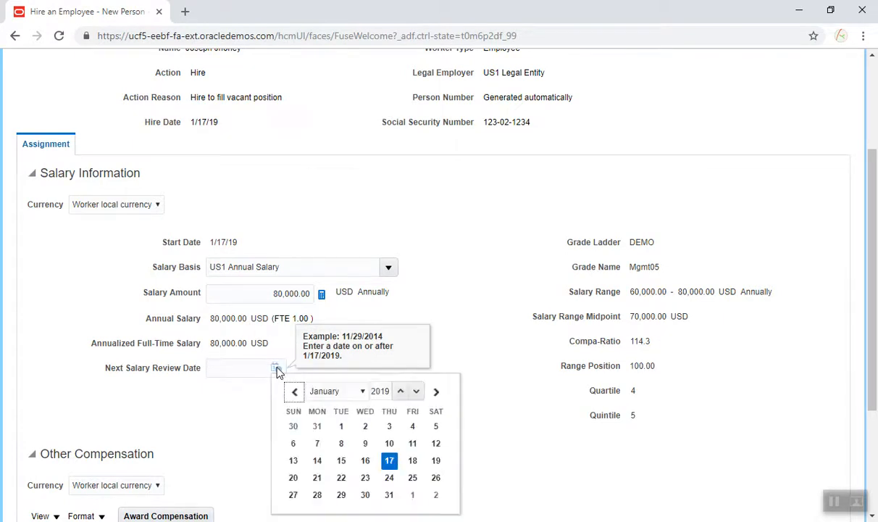
pyautogui.click(400, 390)
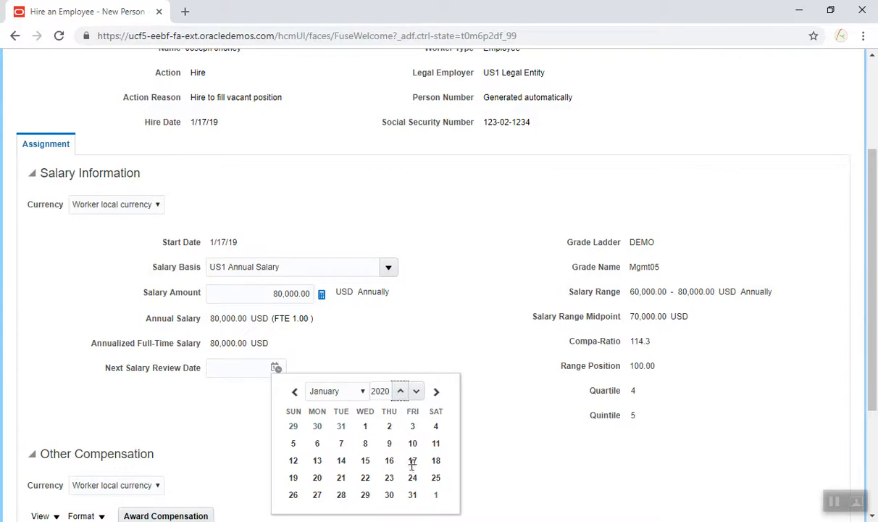
pyautogui.click(412, 462)
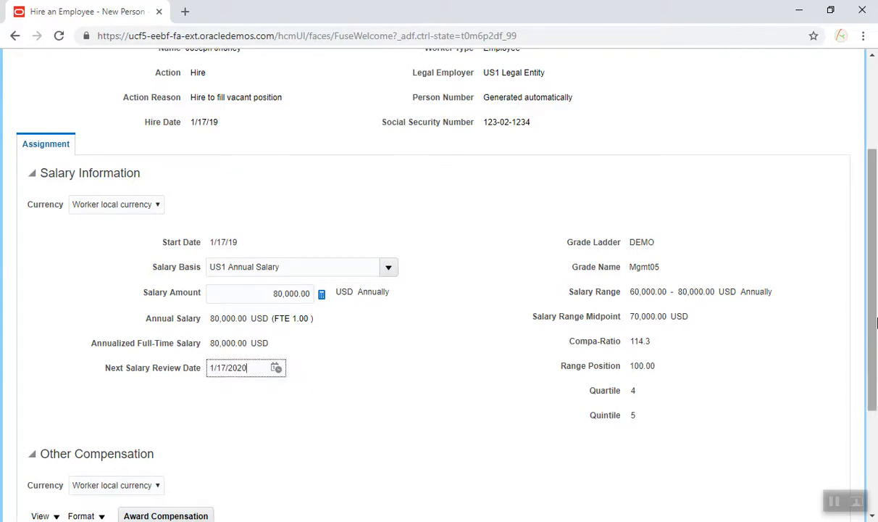
# Step: Start a compensation award under Other Compensation with the Allowances plan and the Car Allowance option
pyautogui.moveTo(874, 323); pyautogui.dragTo(875, 423)
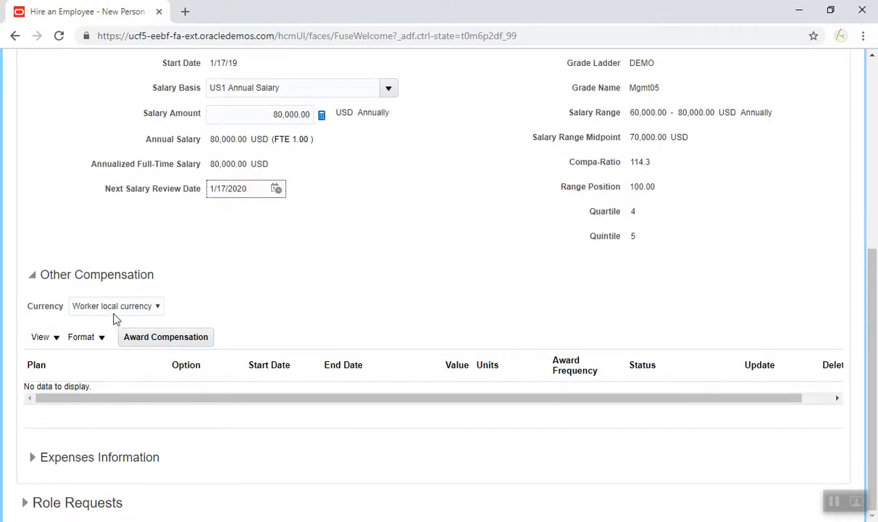
pyautogui.click(155, 338)
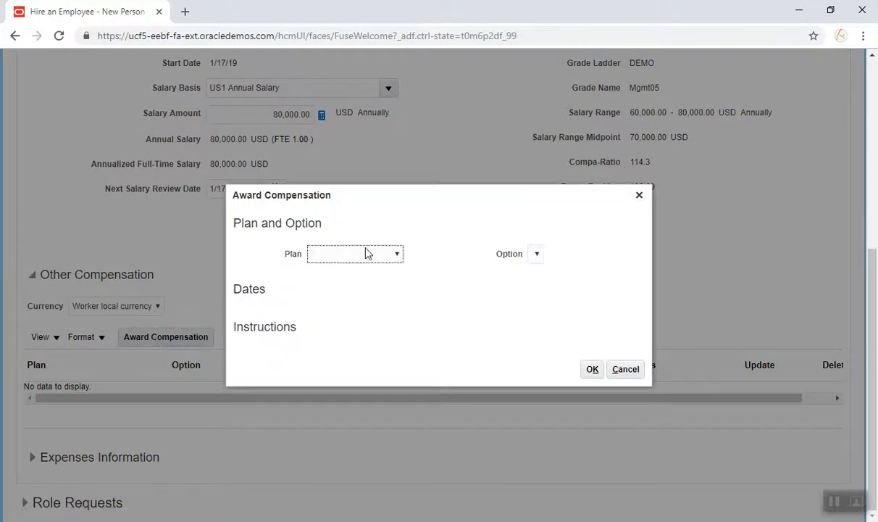
pyautogui.click(366, 253)
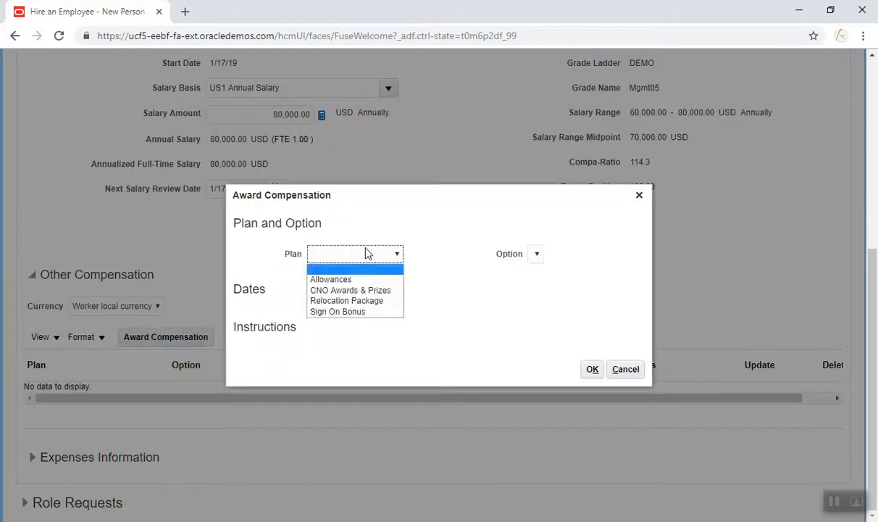
pyautogui.click(376, 280)
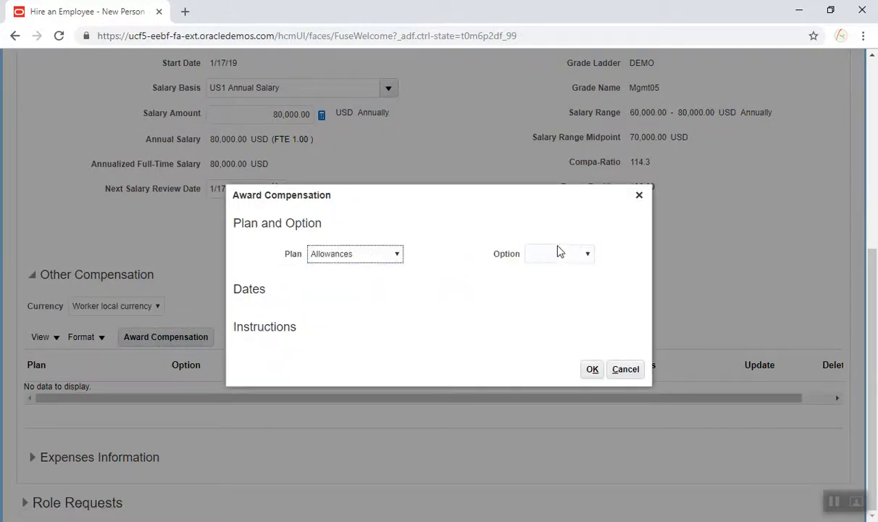
pyautogui.click(551, 252)
pyautogui.click(557, 280)
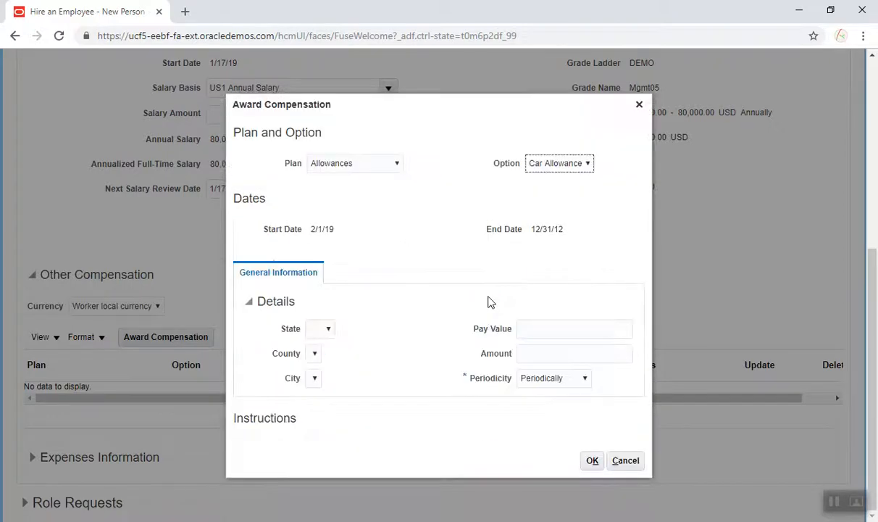
# Step: Set the car allowance's state to LA in the award details, leaving the county blank
pyautogui.click(331, 333)
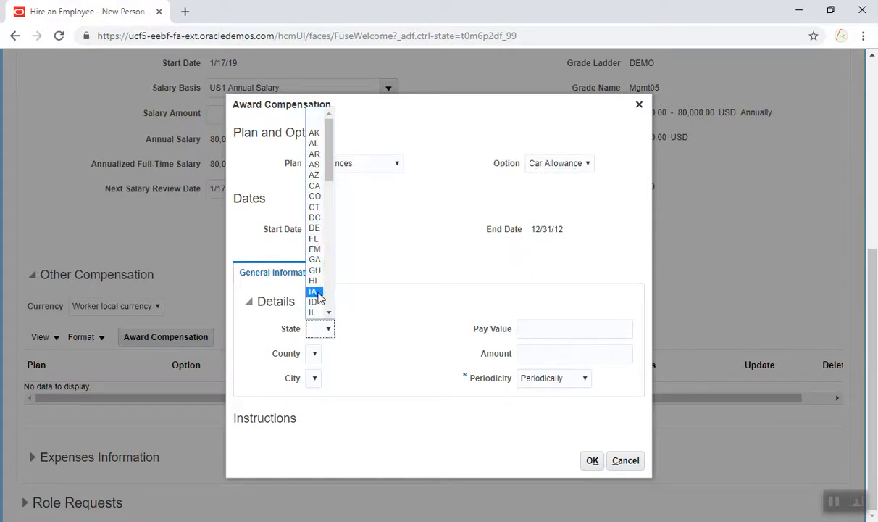
pyautogui.scroll(-2, 328, 313)
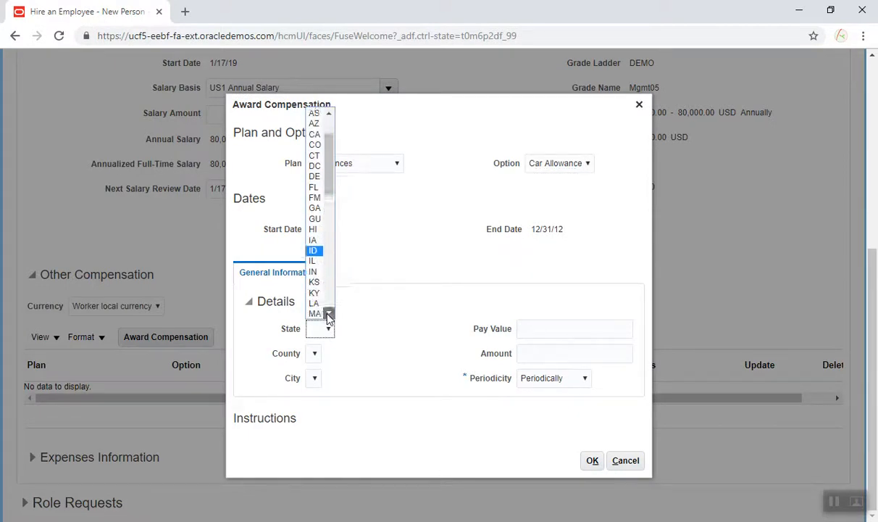
pyautogui.click(316, 273)
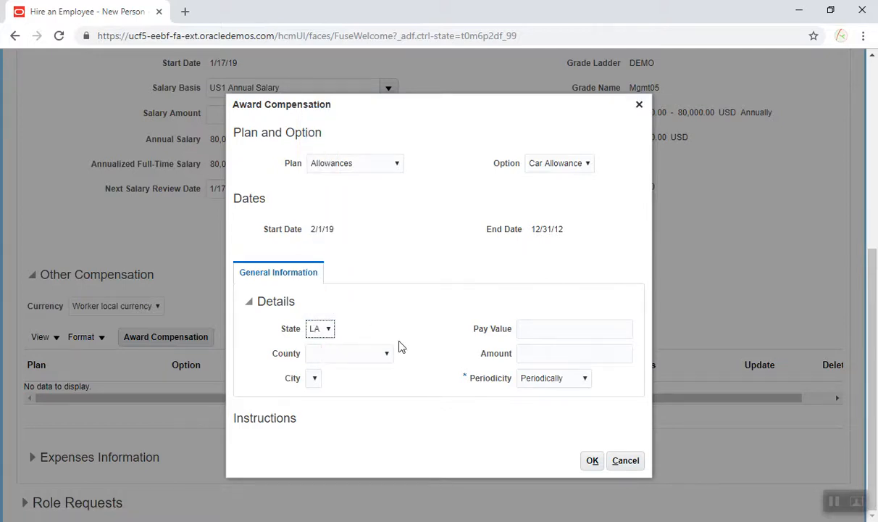
pyautogui.click(386, 355)
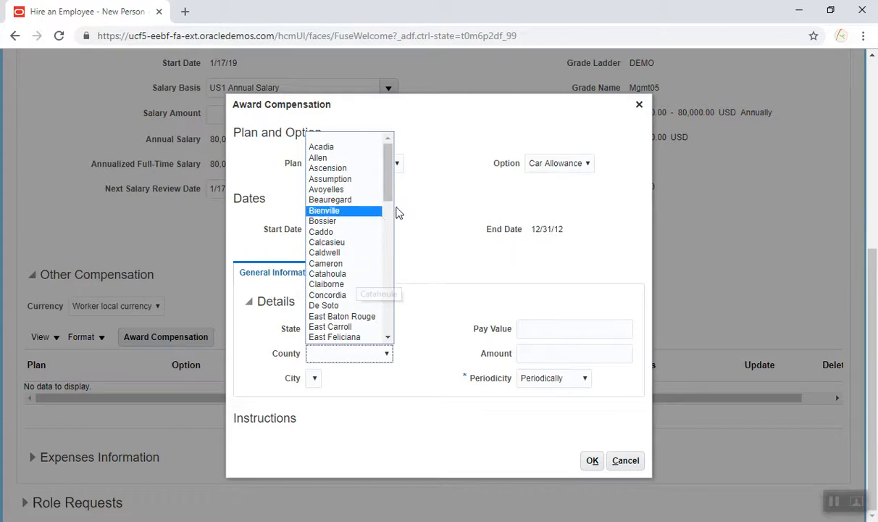
pyautogui.click(457, 352)
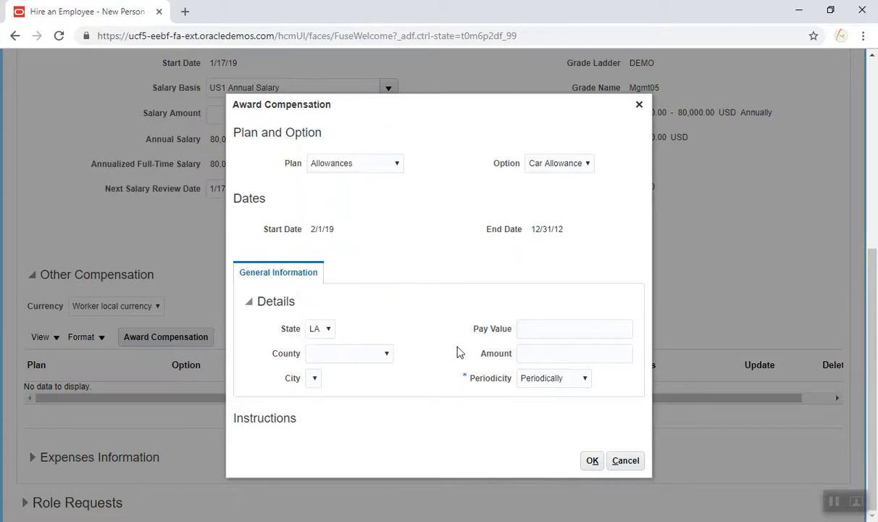
# Step: Enter 10,000.00 as both the Pay Value and the Amount of the car allowance, and confirm the award
pyautogui.click(552, 329)
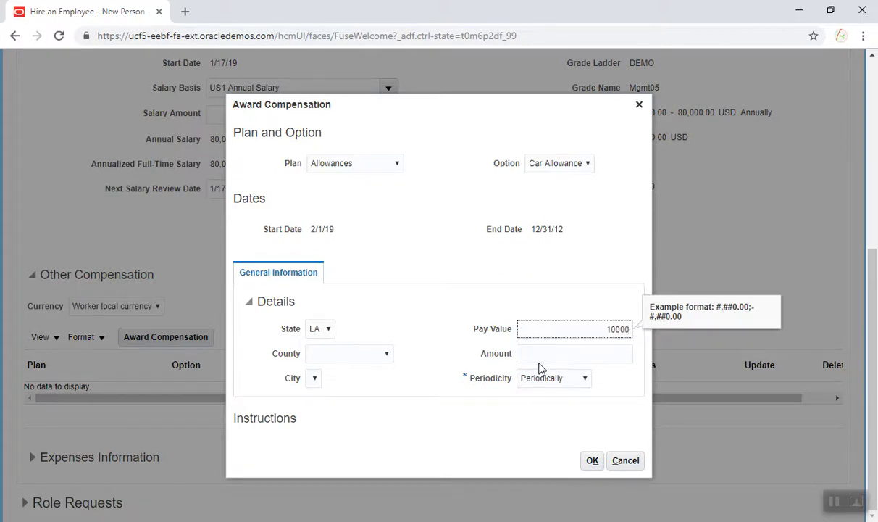
pyautogui.click(543, 355)
pyautogui.write('10000')
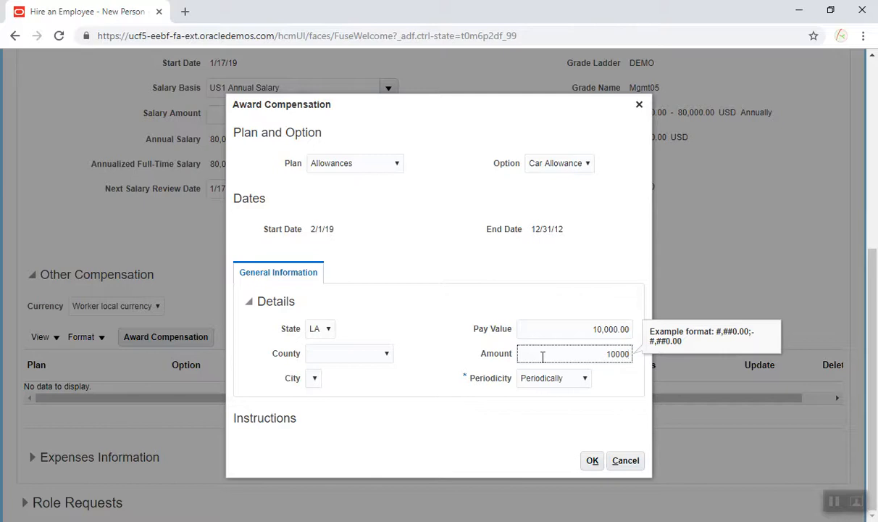
pyautogui.click(429, 429)
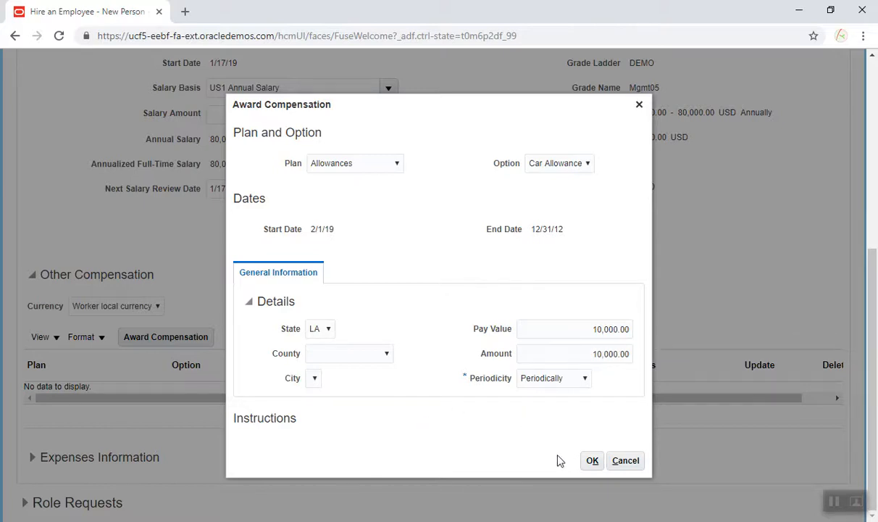
pyautogui.click(593, 462)
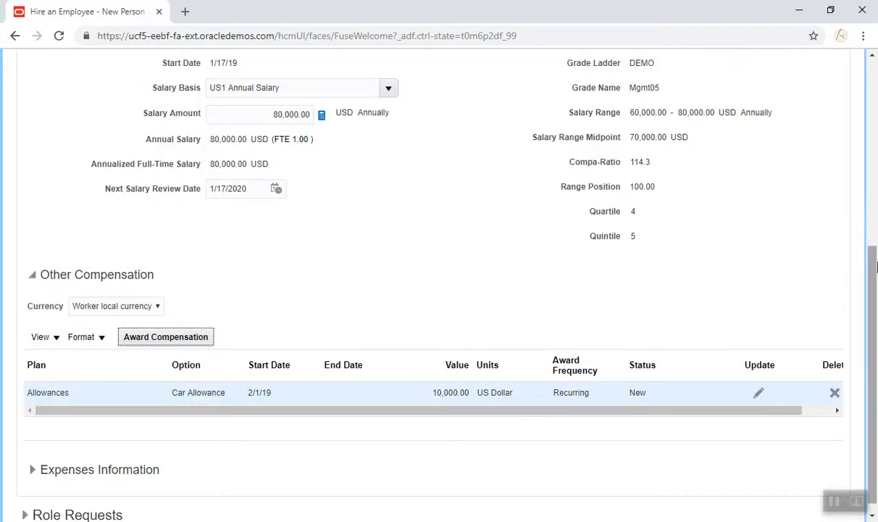
# Step: Save the compensation information and continue to the Review stage of the hire
pyautogui.moveTo(875, 276); pyautogui.dragTo(873, 88)
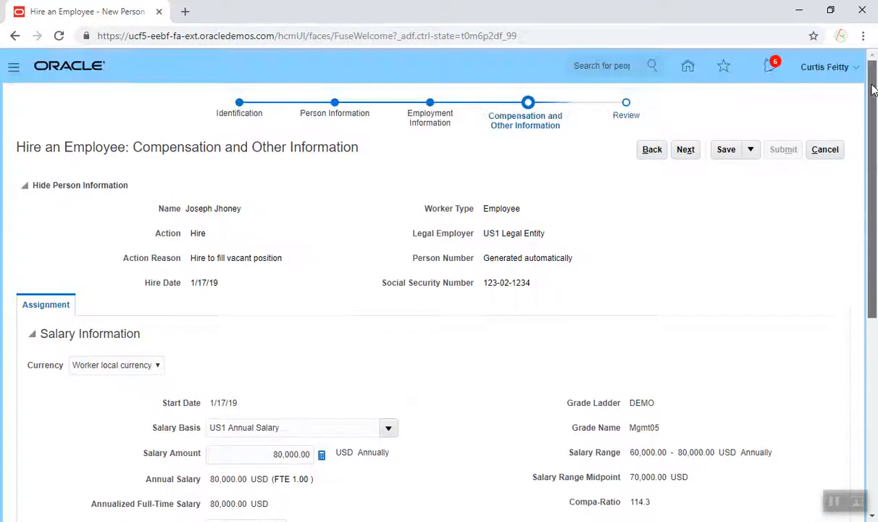
pyautogui.click(722, 150)
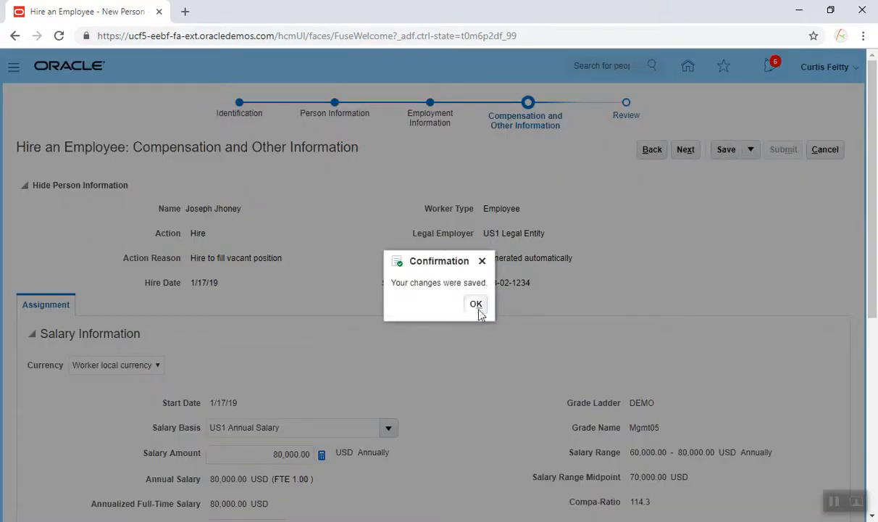
pyautogui.click(476, 305)
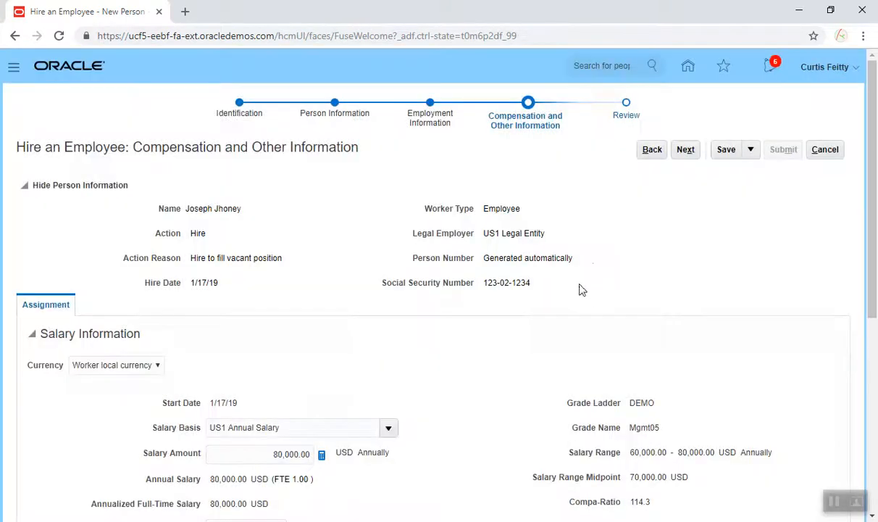
pyautogui.click(688, 151)
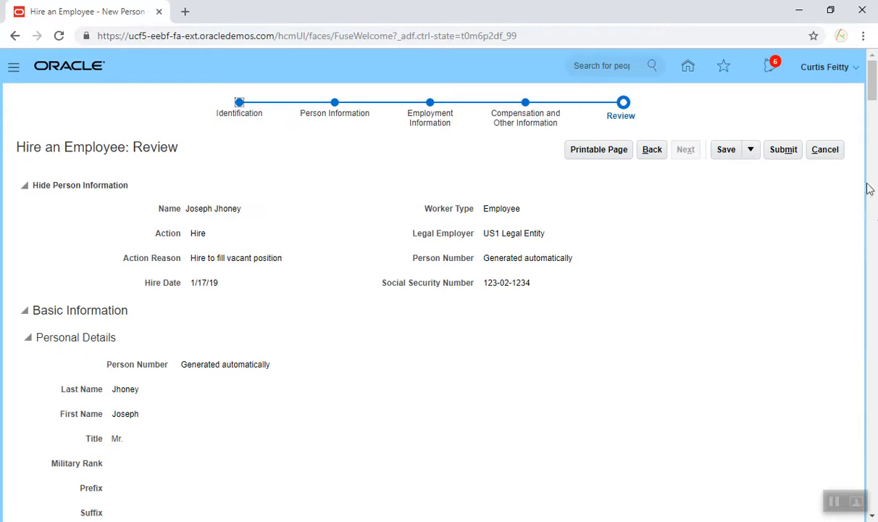
# Step: Submit the hire request from the Review page and accept the prompts to finish the process
pyautogui.moveTo(873, 87)
pyautogui.mouseDown()
pyautogui.moveTo(875, 435)
pyautogui.moveTo(873, 81)
pyautogui.mouseUp()
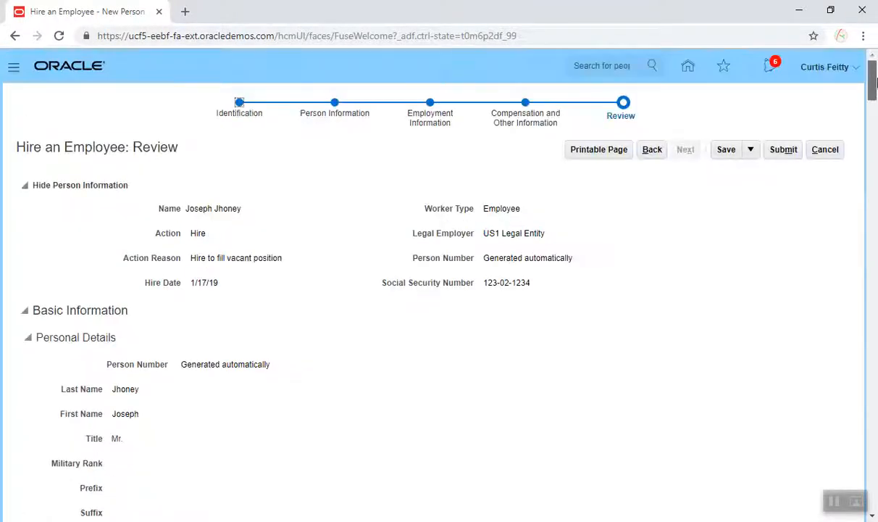
pyautogui.click(782, 162)
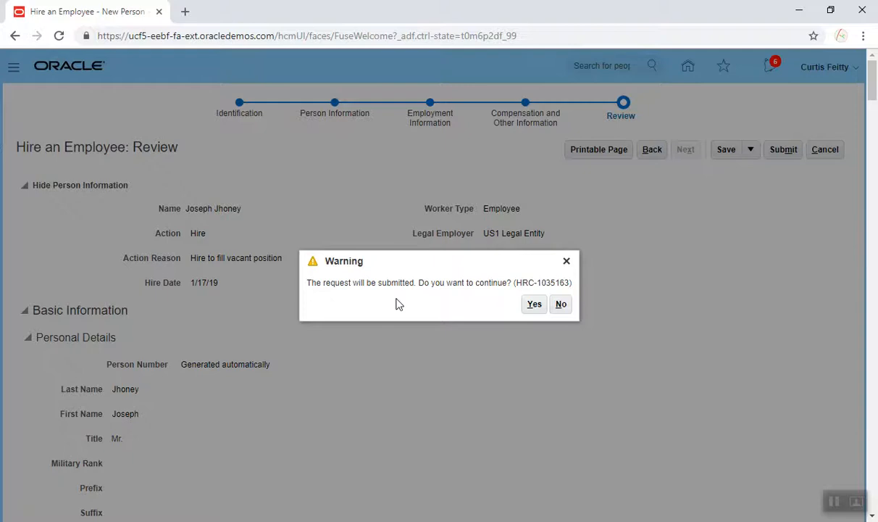
pyautogui.moveTo(315, 283); pyautogui.dragTo(431, 289)
pyautogui.click(458, 293)
pyautogui.click(530, 307)
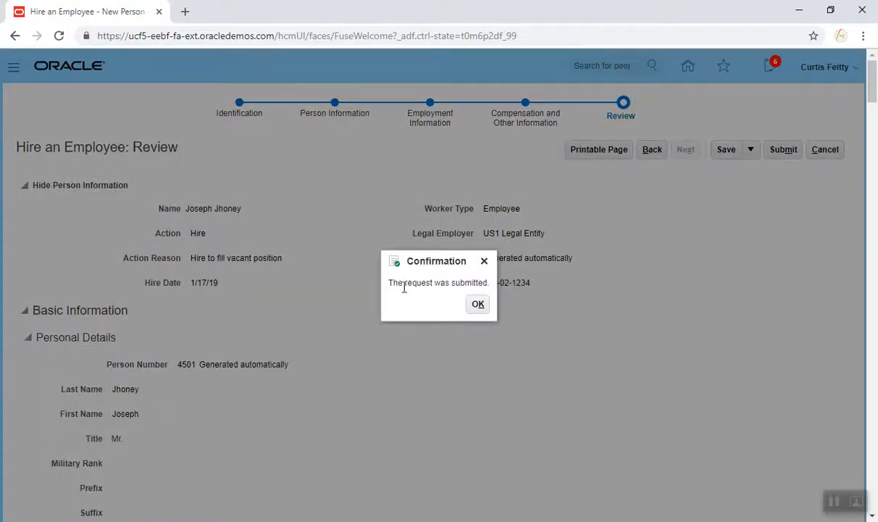
pyautogui.click(483, 308)
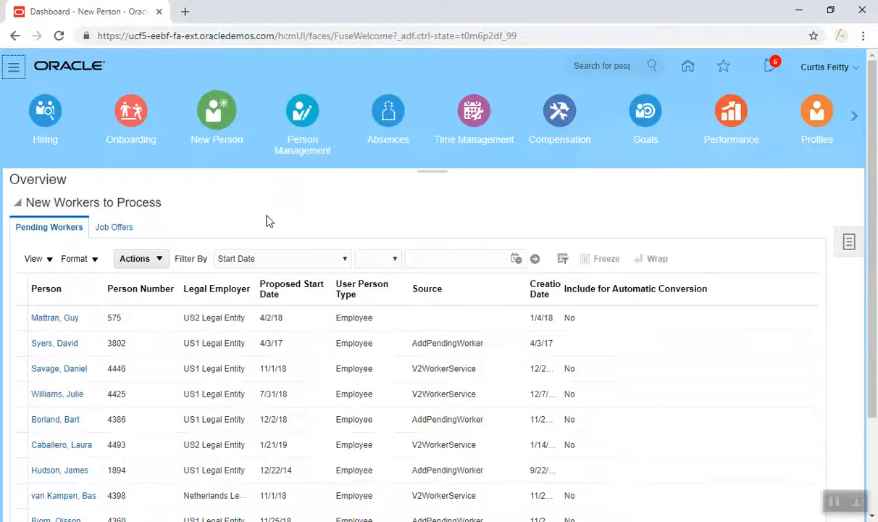
# Step: Search for people by the new employee's first name, check the matching entry's available actions, and close the suggestions
pyautogui.click(586, 64)
pyautogui.write('jo')
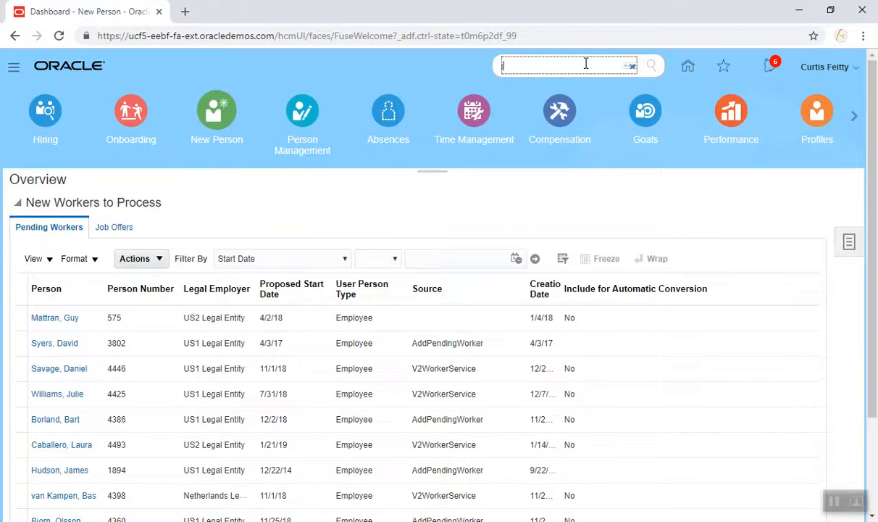
pyautogui.write('seph')
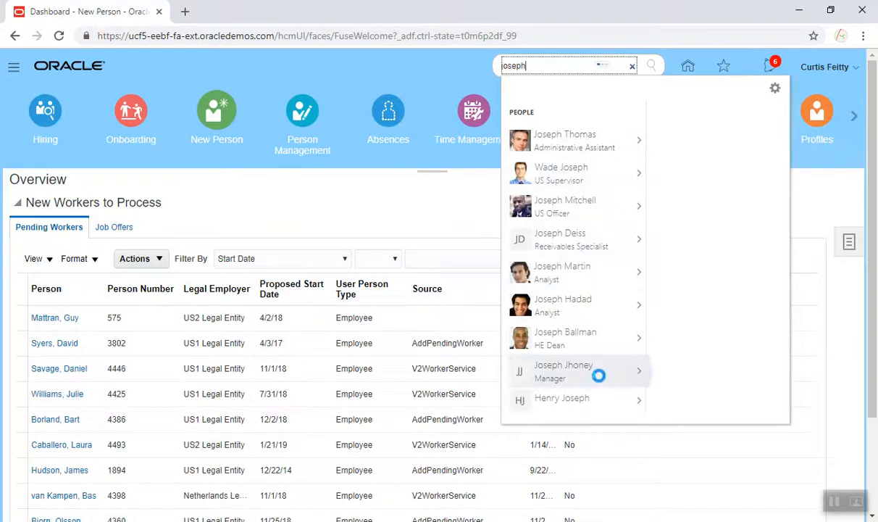
pyautogui.moveTo(601, 382)
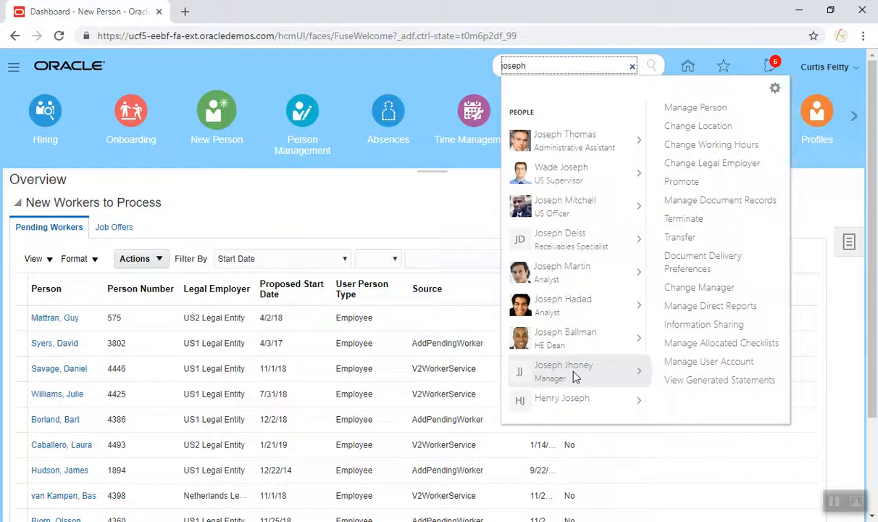
pyautogui.click(340, 206)
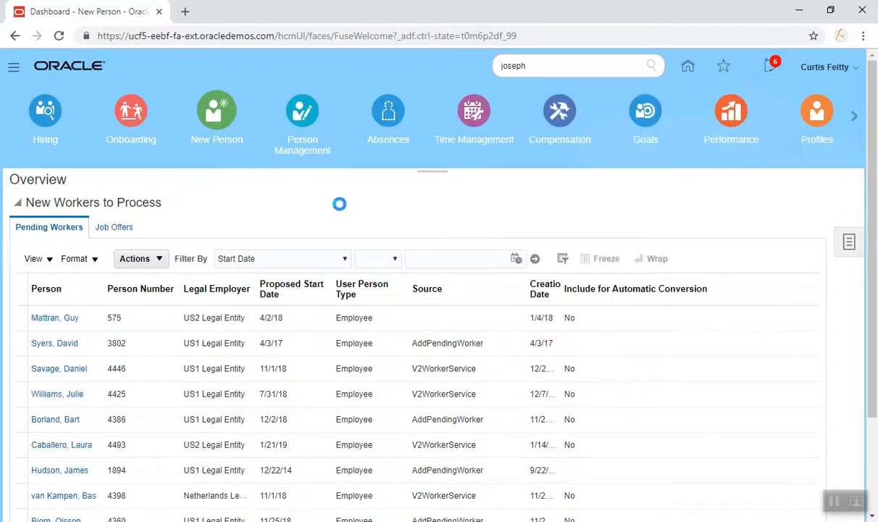